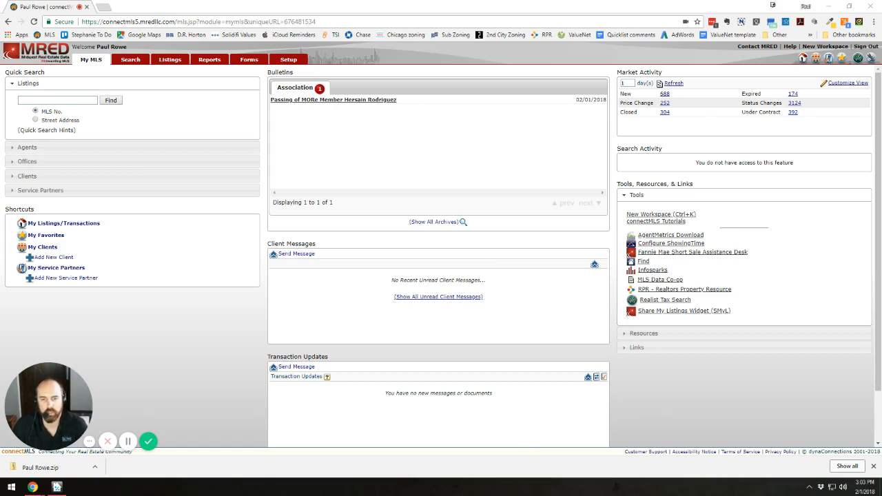
- Open InfoSparks from the MLS home page and set the chart area to 68 - Park Ridge
mouse_move(59, 488)
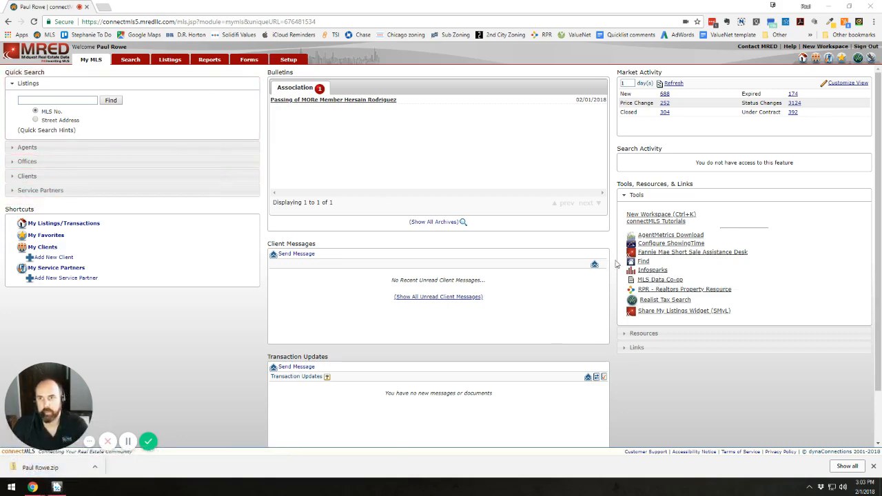
left_click(652, 274)
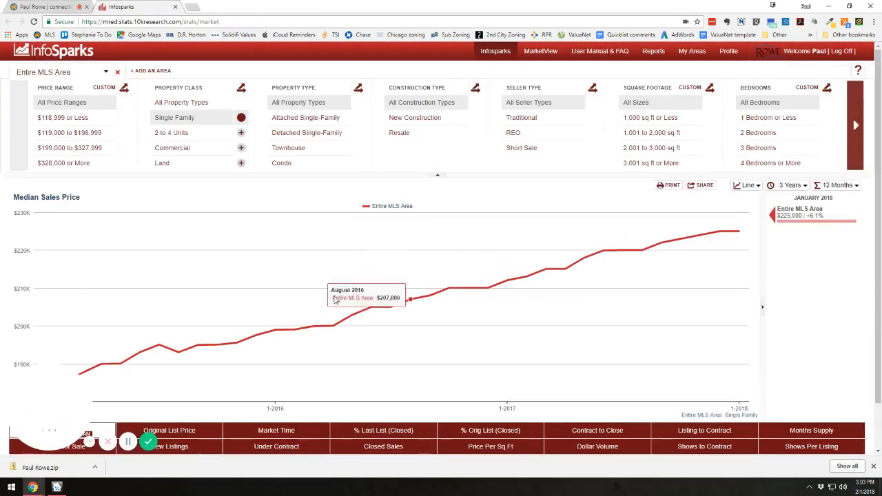
left_click(35, 72)
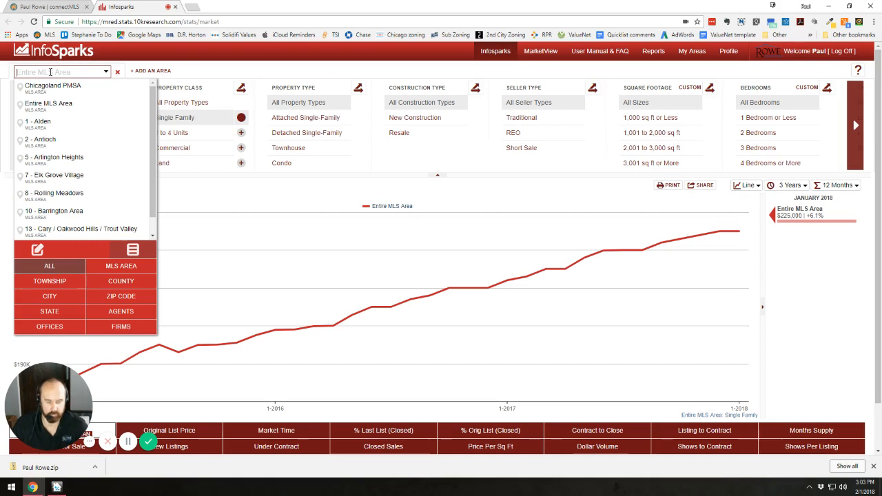
type("Park ri")
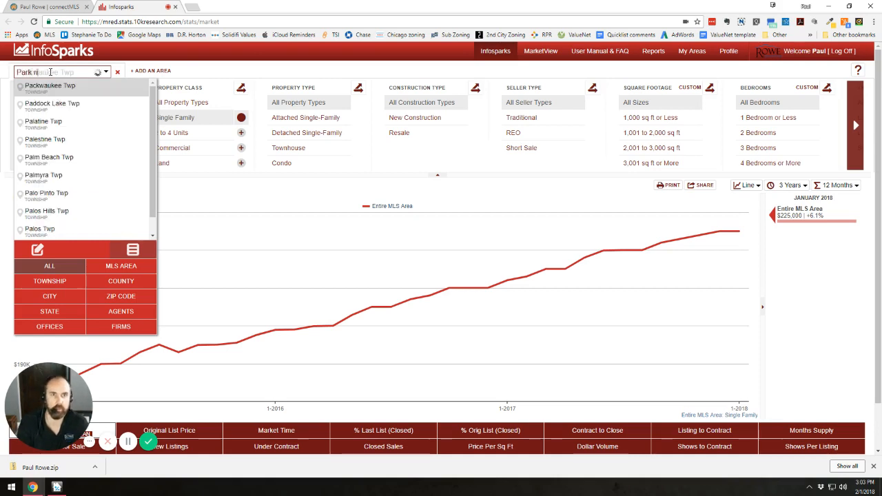
type("dge")
key("Down")
key("Down")
key("Return")
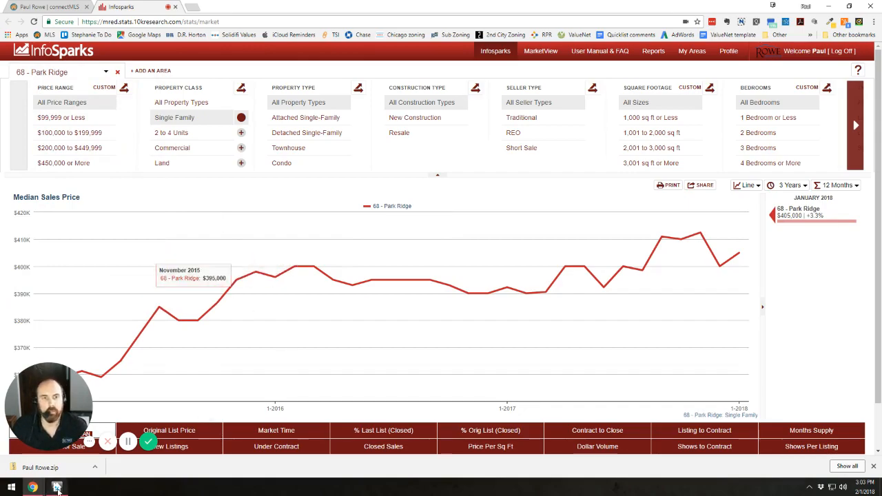
- Switch to the TOTAL appraisal report, review its One-Unit Housing Trends section, and return to InfoSparks
left_click(58, 488)
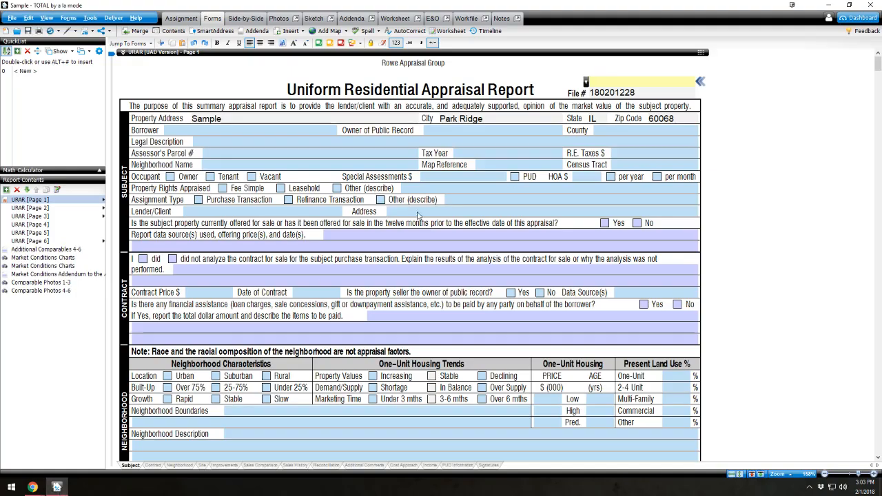
scroll(419, 276, "down", 3)
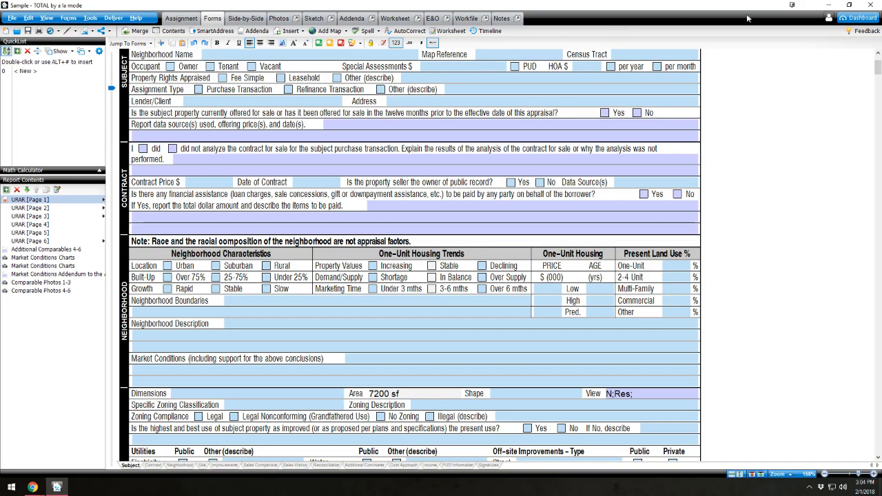
left_click(829, 6)
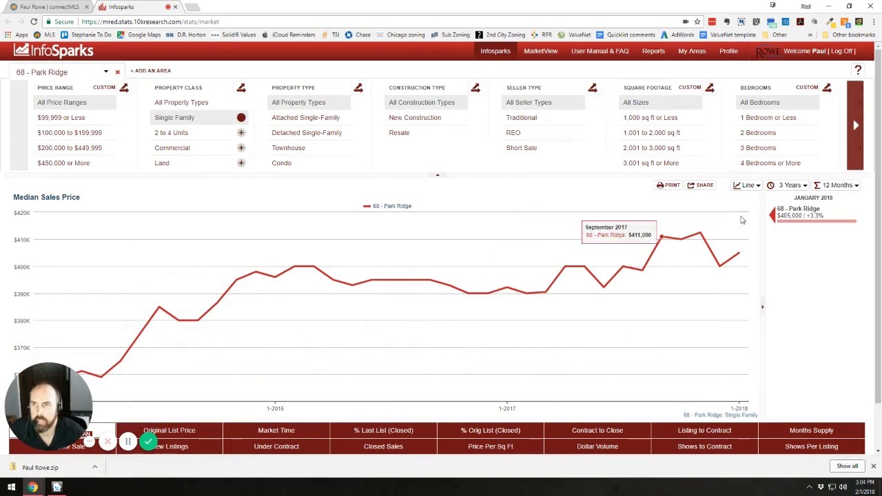
- Switch the median sales price chart to monthly data points and restore Rolling 12 Months
left_click(831, 190)
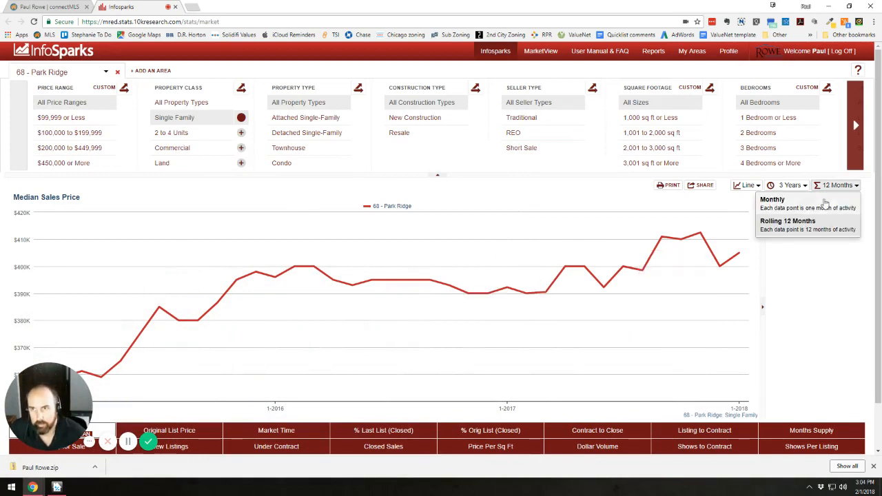
left_click(805, 204)
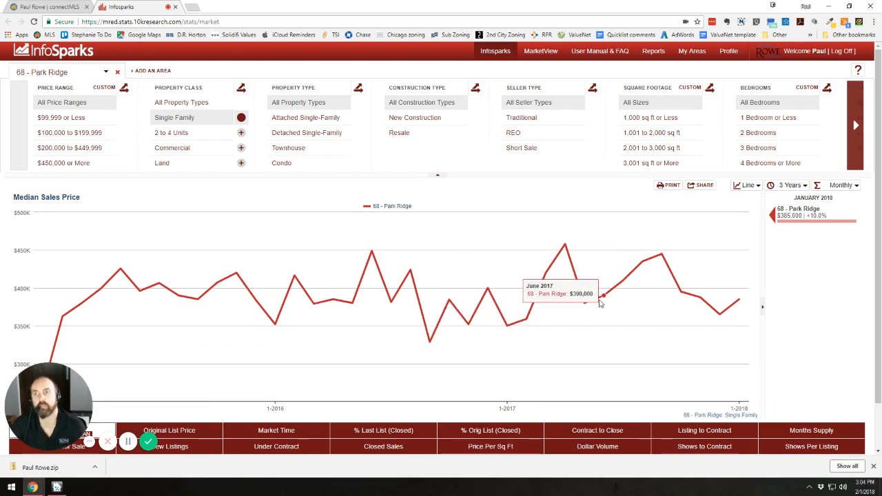
left_click(844, 184)
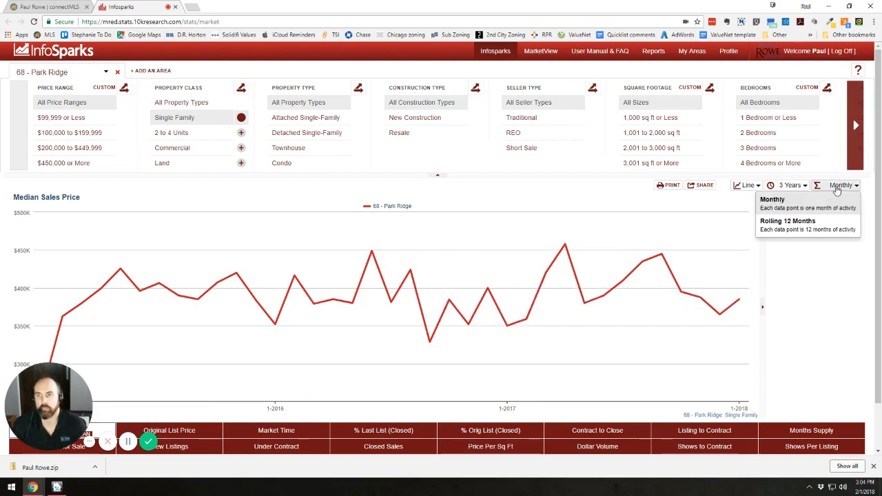
left_click(815, 222)
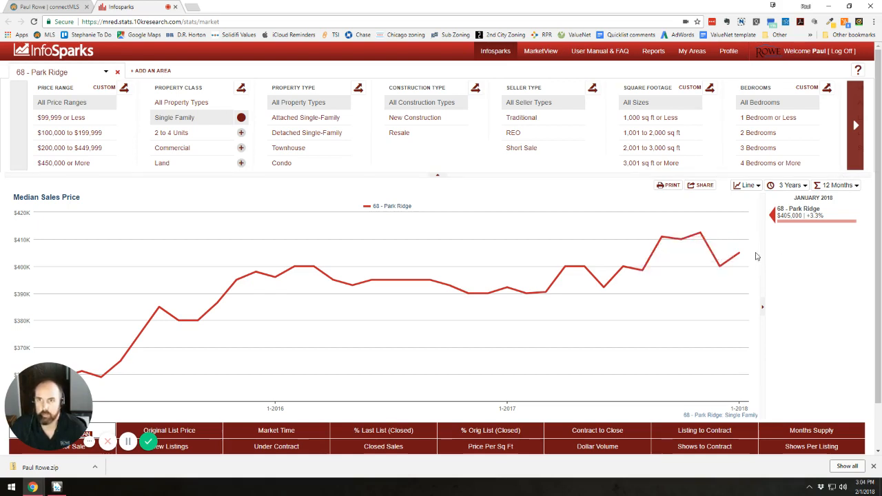
mouse_move(739, 255)
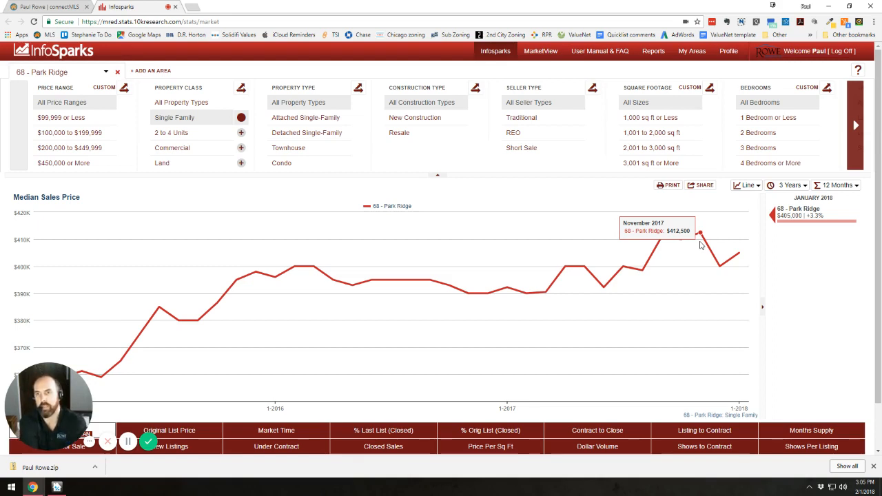
left_click(833, 188)
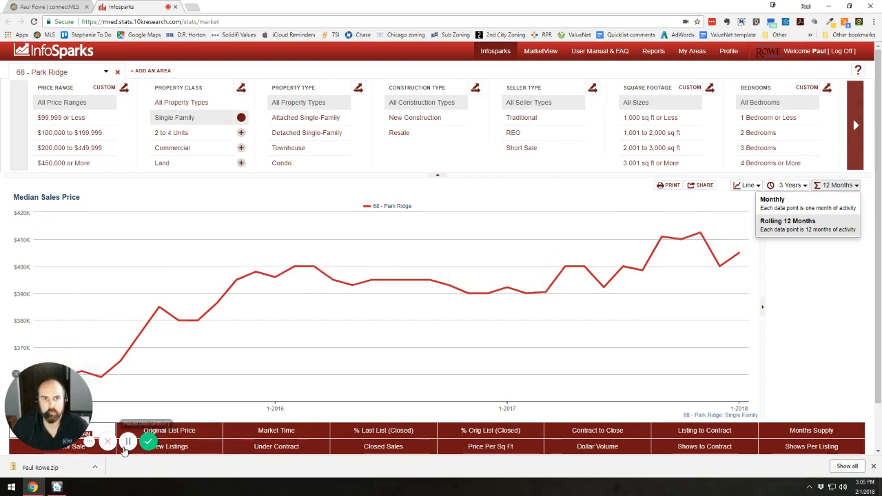
left_click(15, 376)
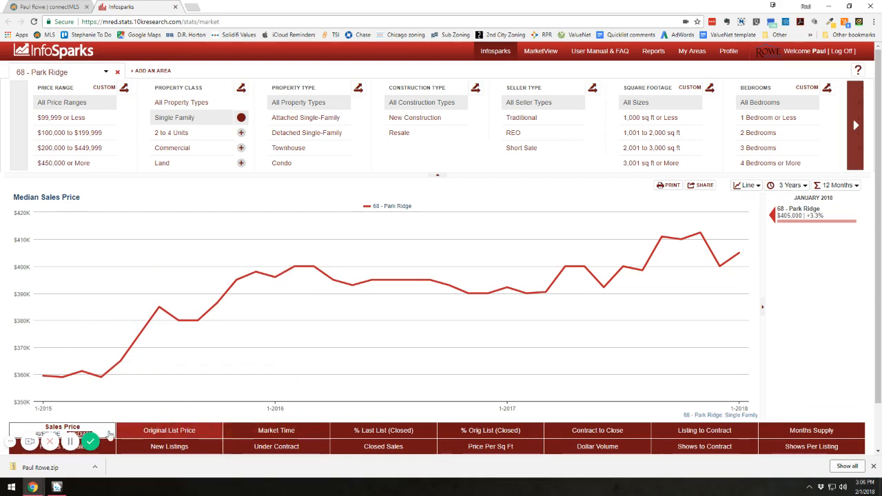
- View Park Ridge's charts for Market Time, Months Supply and Closed Sales in turn
left_click(277, 434)
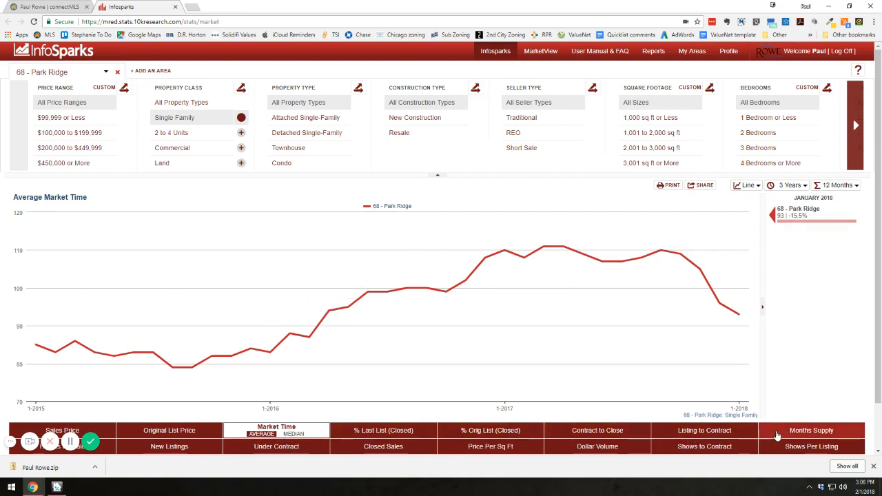
left_click(801, 432)
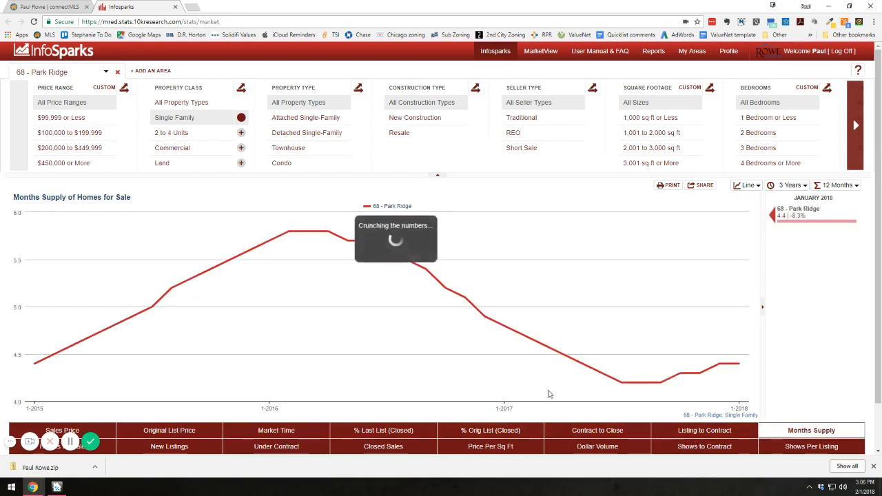
left_click(415, 452)
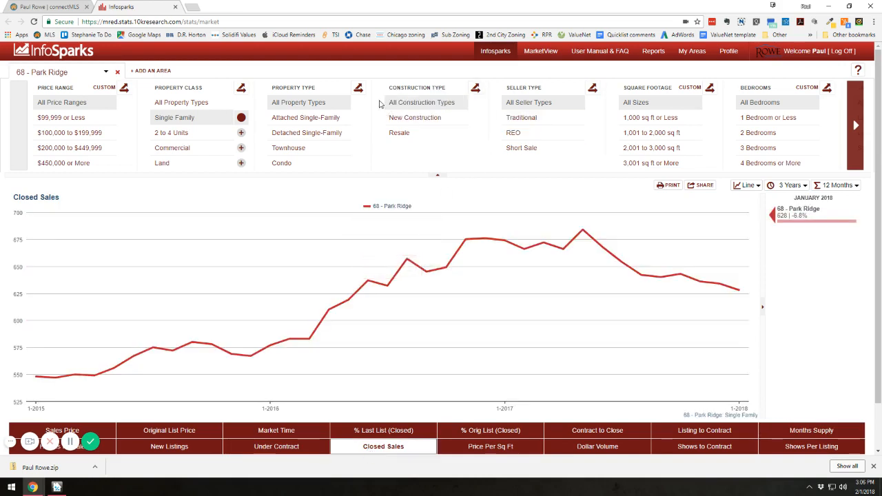
- Break Closed Sales down by seller type in a bar chart, and clear the seller type breakdown
left_click(593, 88)
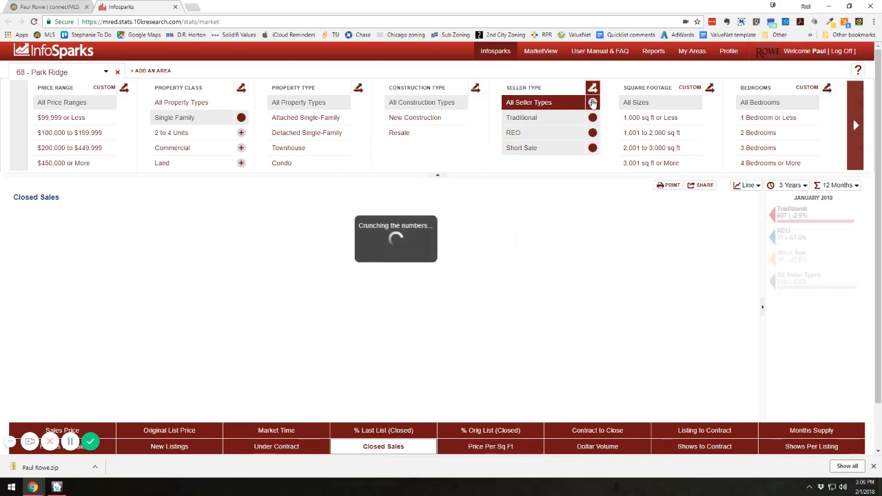
left_click(749, 185)
left_click(749, 221)
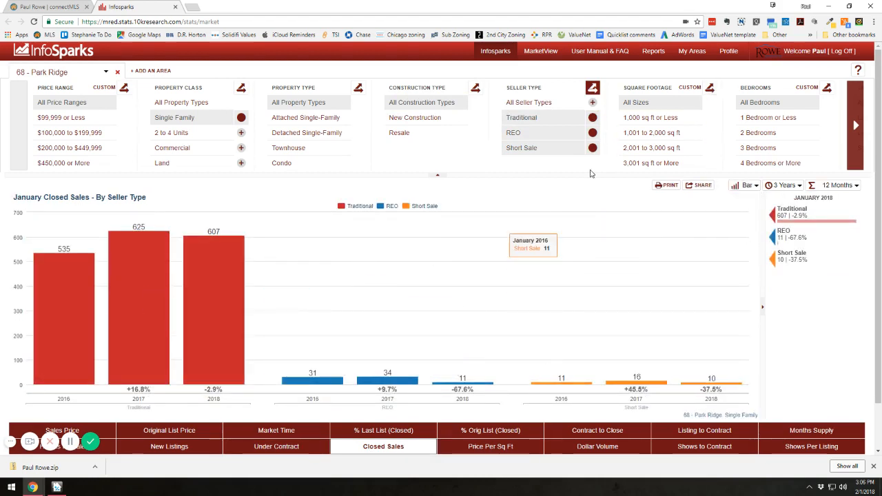
left_click(592, 87)
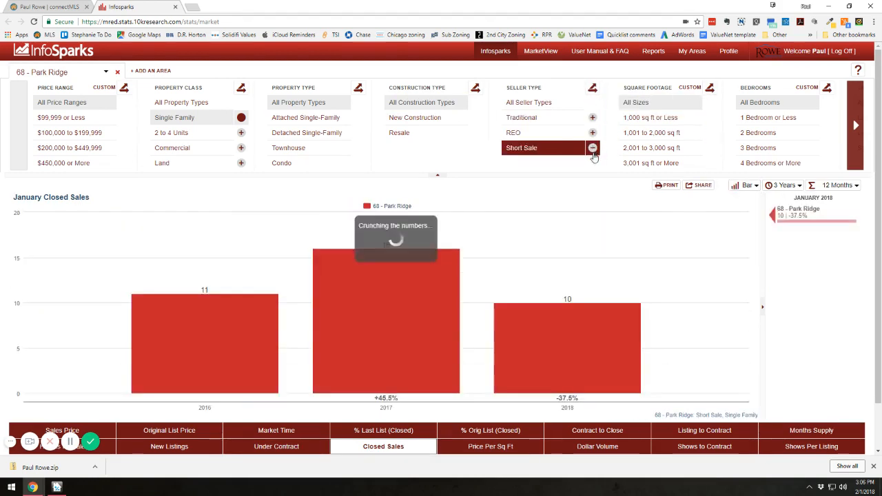
- In the TOTAL report, mark the housing trends as Stable, In Balance and 3-6 mths, and clear those marks
left_click(56, 487)
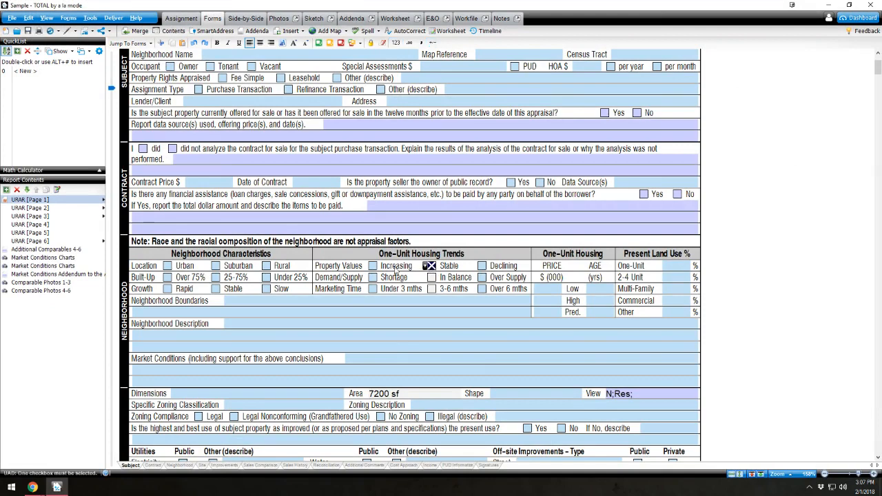
left_click(372, 266)
left_click(431, 265)
left_click(431, 277)
left_click(431, 289)
left_click(431, 289)
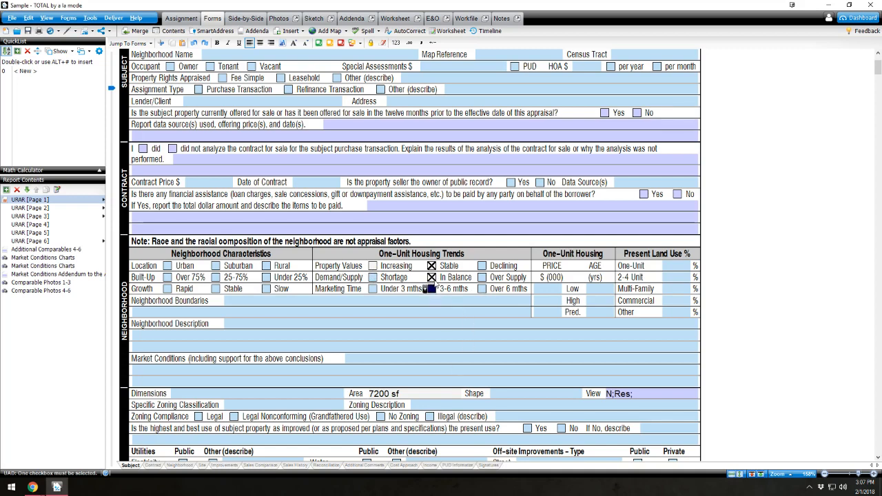
left_click(432, 276)
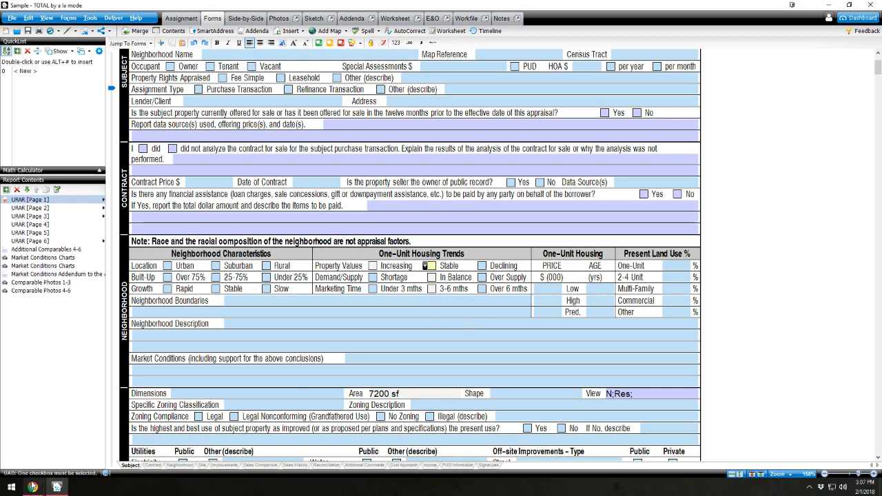
- Check the InfoSparks chart briefly, return to the TOTAL report, and open the side-by-side comparable sales grid
mouse_move(32, 487)
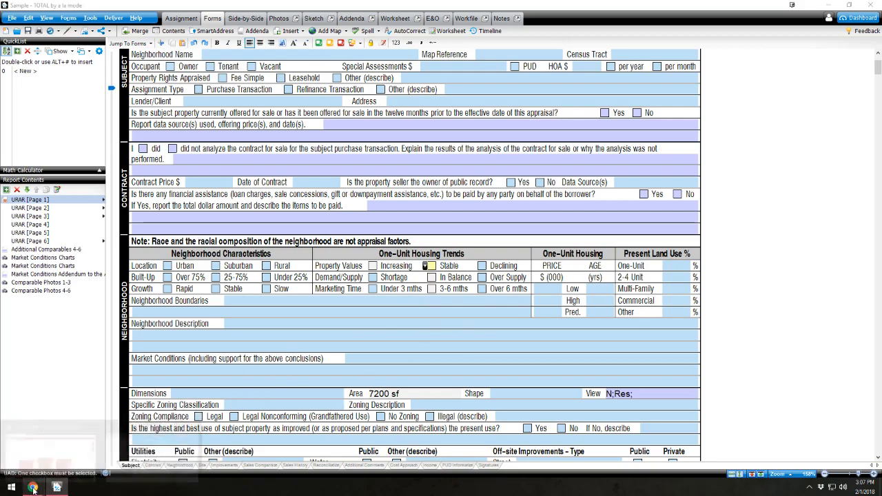
left_click(39, 448)
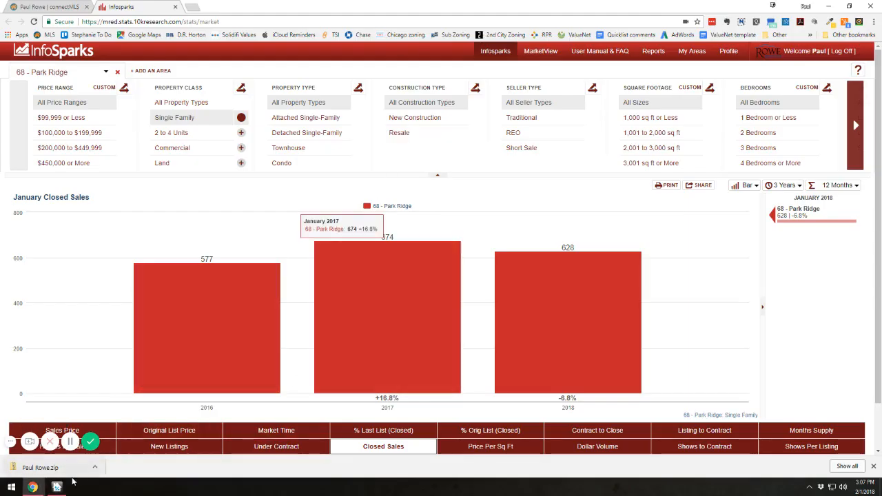
key("alt+Tab")
scroll(344, 211, "down", 6)
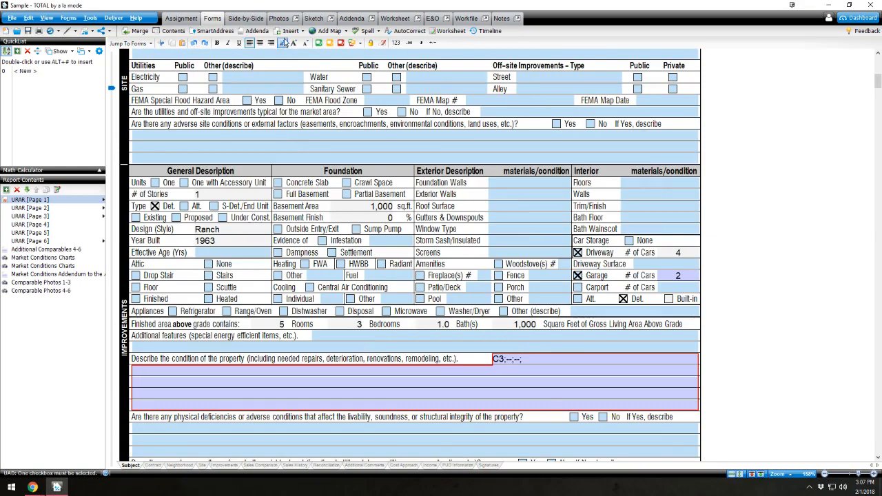
left_click(258, 20)
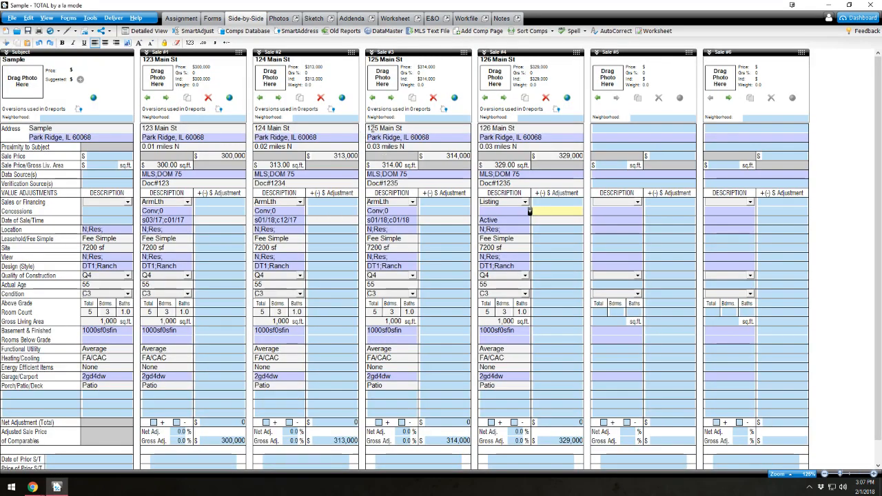
- Examine the comparables' sale and contract dates in the grid, ending at the third sale's date-of-sale adjustment field
left_click(217, 249)
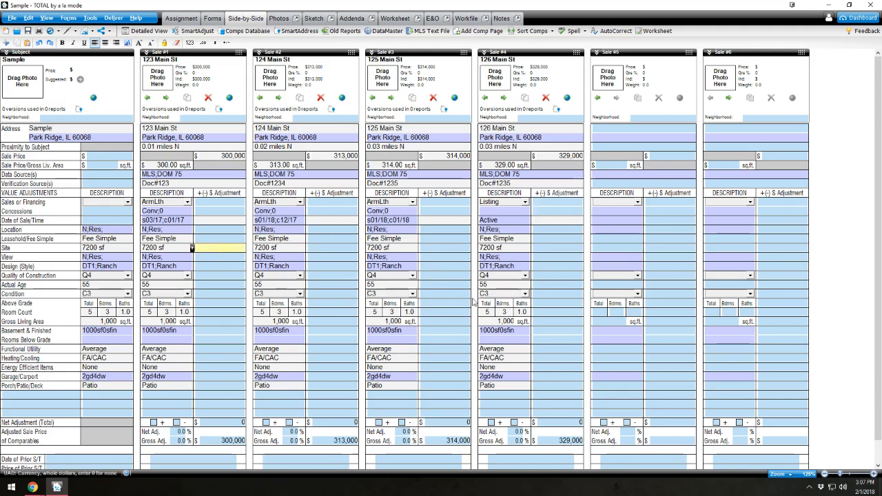
left_click(423, 129)
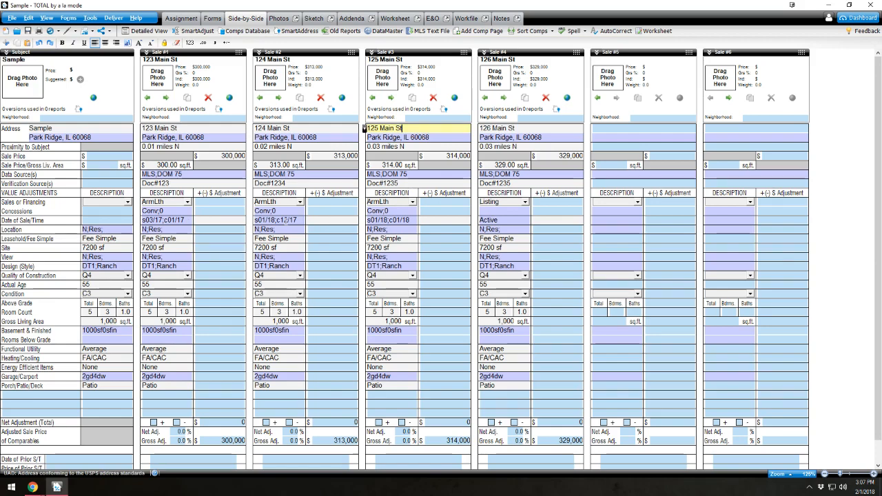
left_click(292, 220)
left_click(398, 221)
key("Tab")
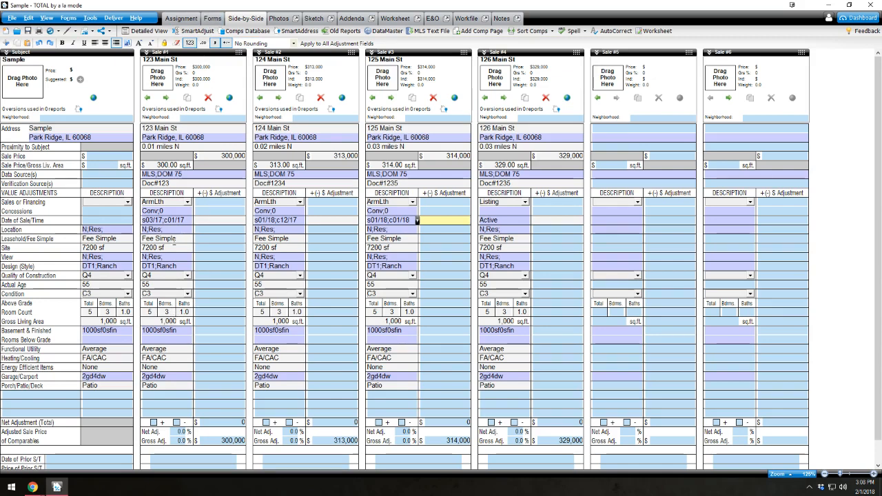
- Back in InfoSparks, limit the property type to Detached Single-Family and show its median Sales Price as a line chart
left_click(826, 8)
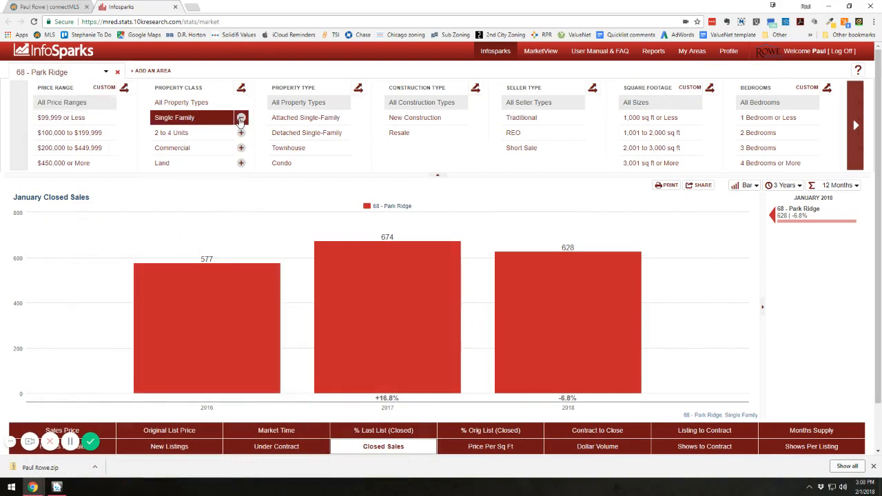
left_click(304, 136)
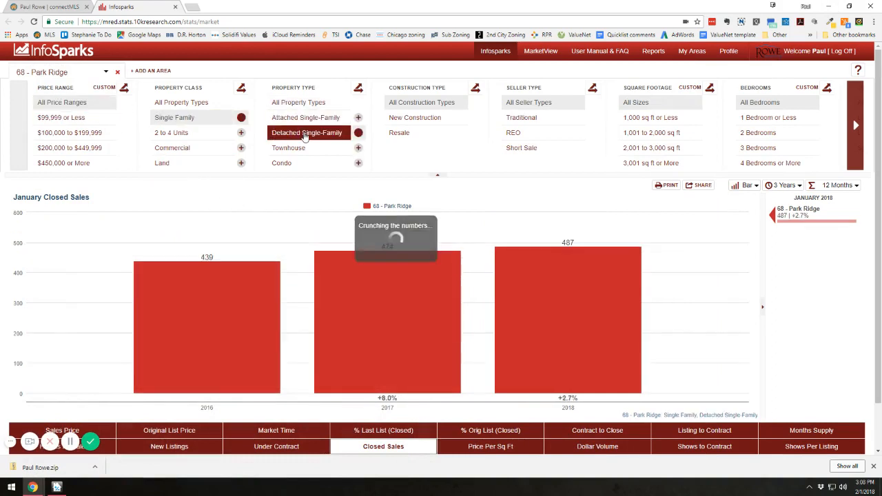
left_click(775, 186)
left_click(750, 185)
left_click(750, 202)
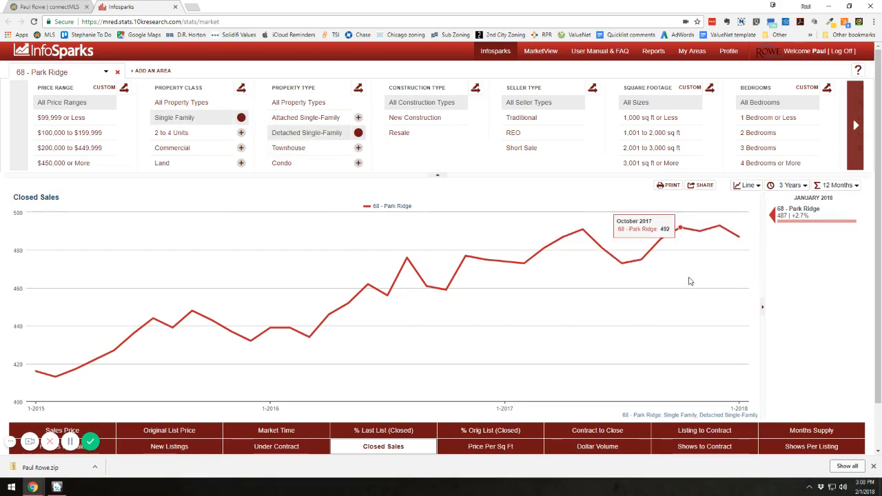
left_click(62, 429)
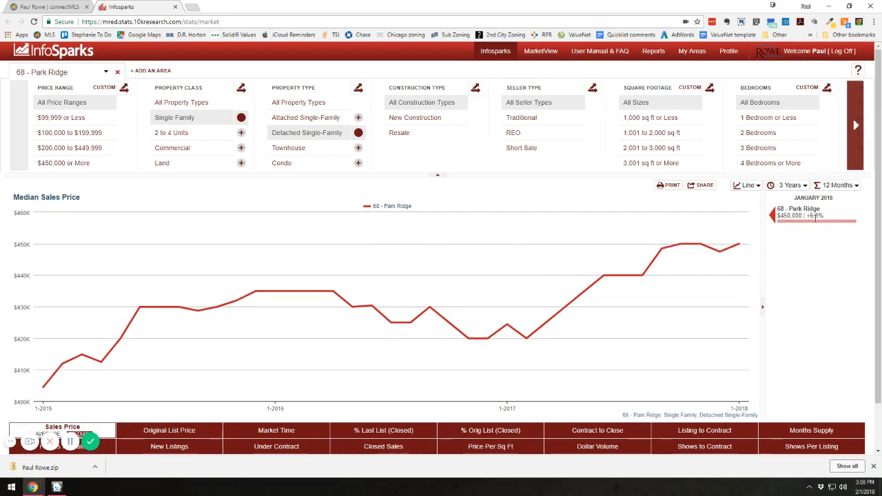
- View the average Market Time and Closed Sales charts for Park Ridge, and return to the median Sales Price chart
mouse_move(743, 247)
left_click(274, 432)
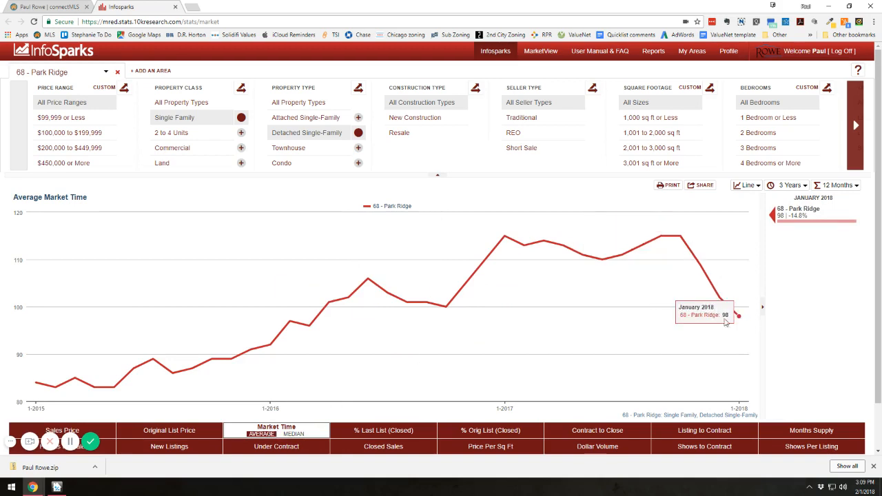
left_click(66, 428)
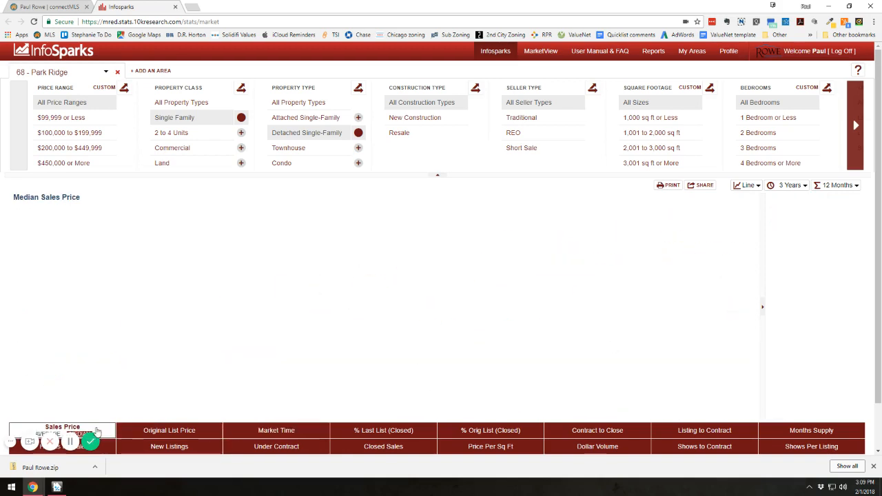
left_click(376, 445)
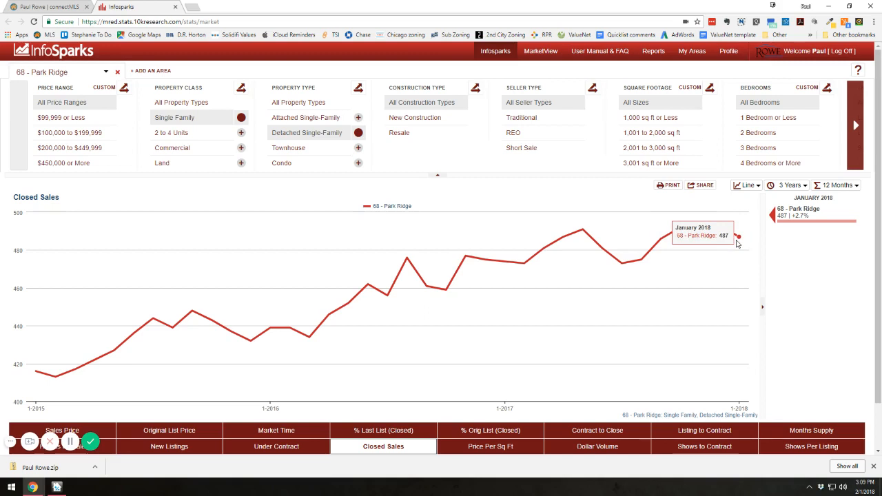
left_click(95, 429)
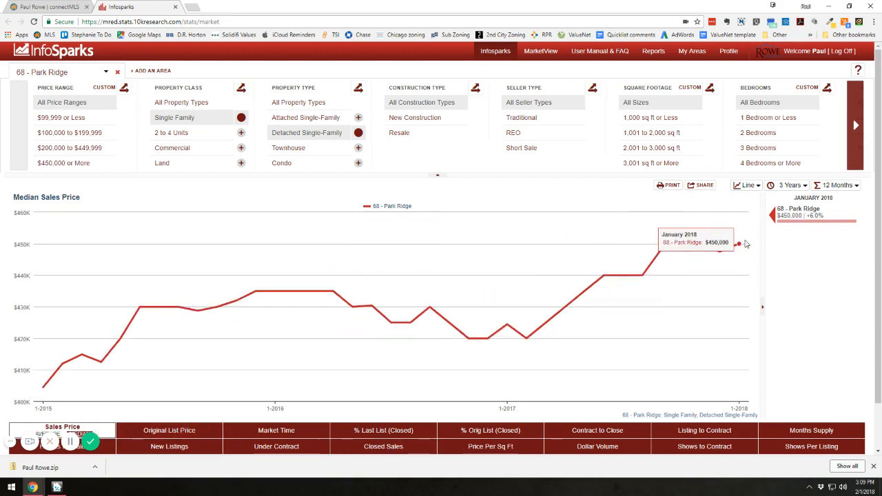
- Limit the median Sales Price data to Resale construction and Traditional sellers
left_click(434, 138)
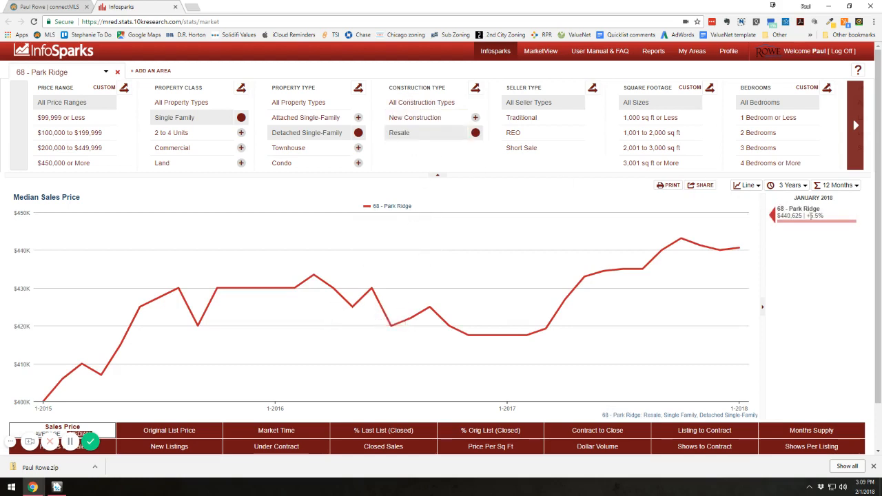
left_click_drag(806, 216, 820, 216)
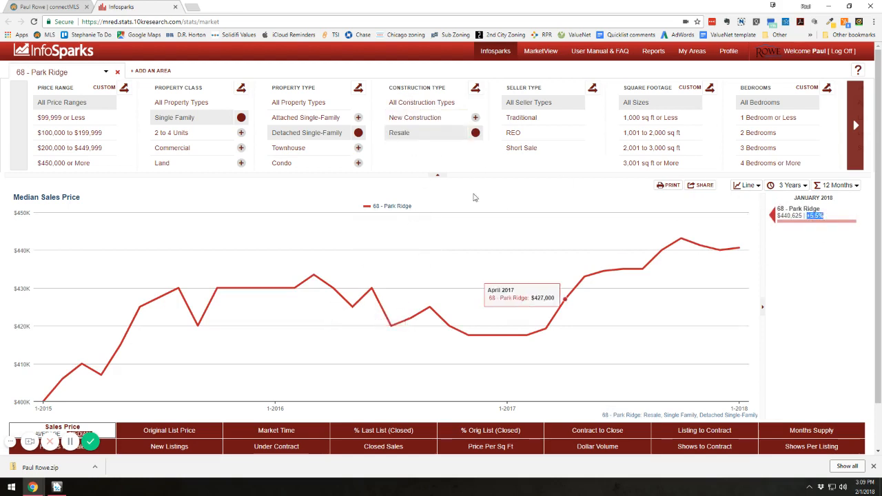
left_click(529, 120)
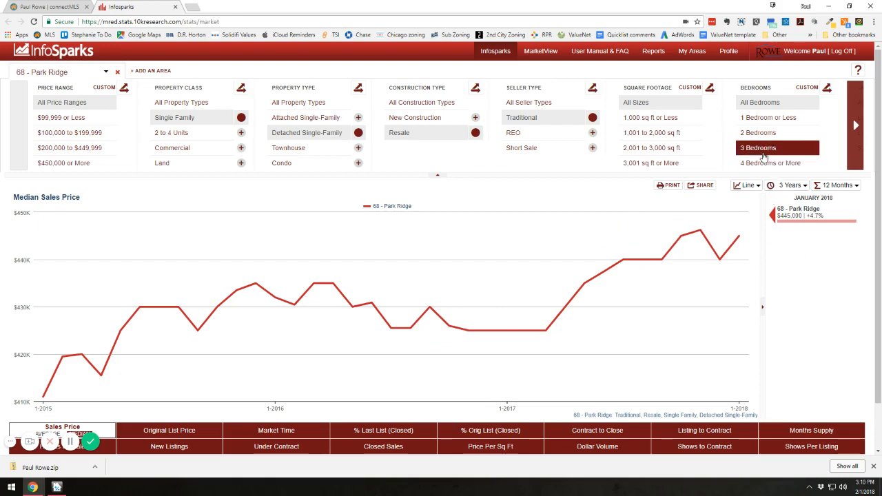
- Filter the data to 3 Bedrooms, checking Closed Sales and median Sales Price as well as the remaining filter categories
left_click(383, 446)
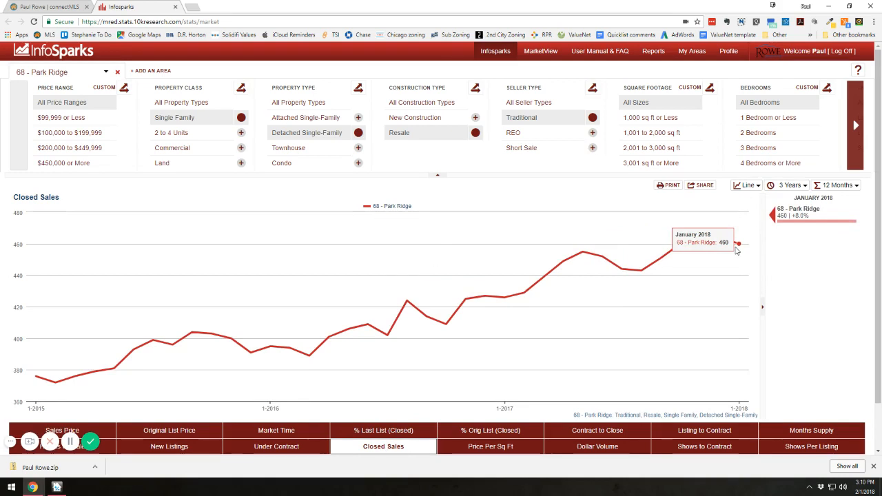
left_click(758, 147)
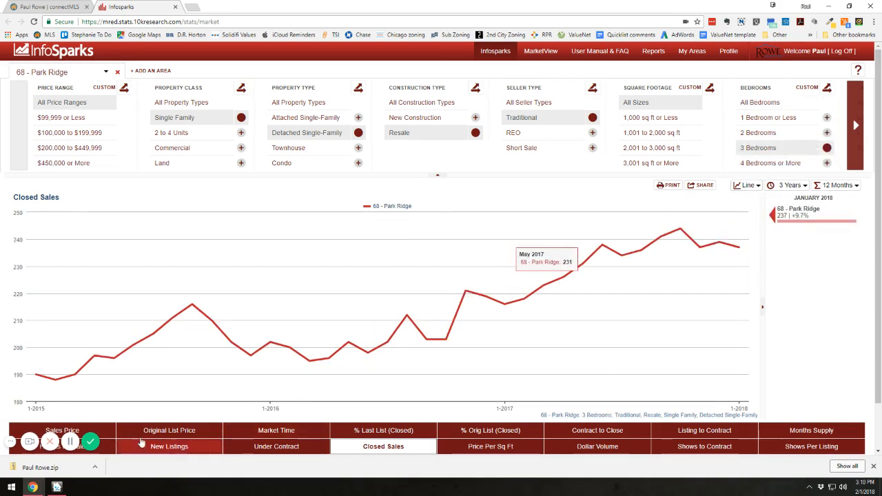
left_click(100, 431)
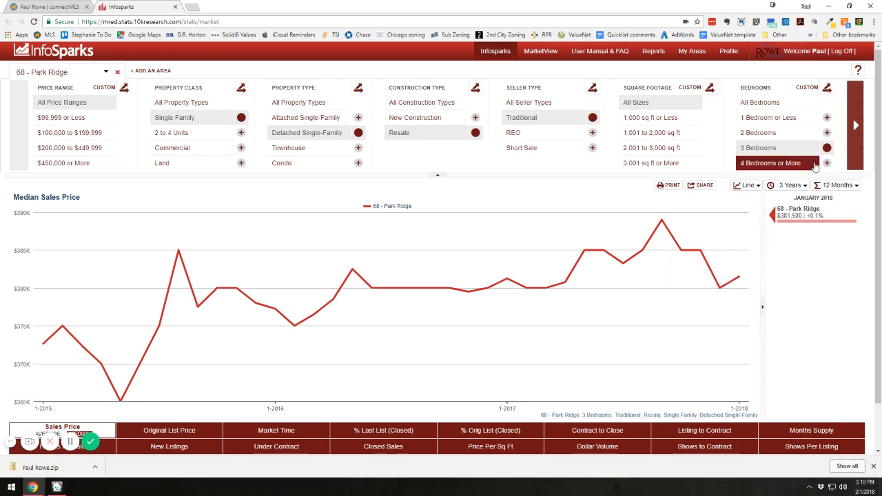
left_click(856, 126)
left_click(855, 126)
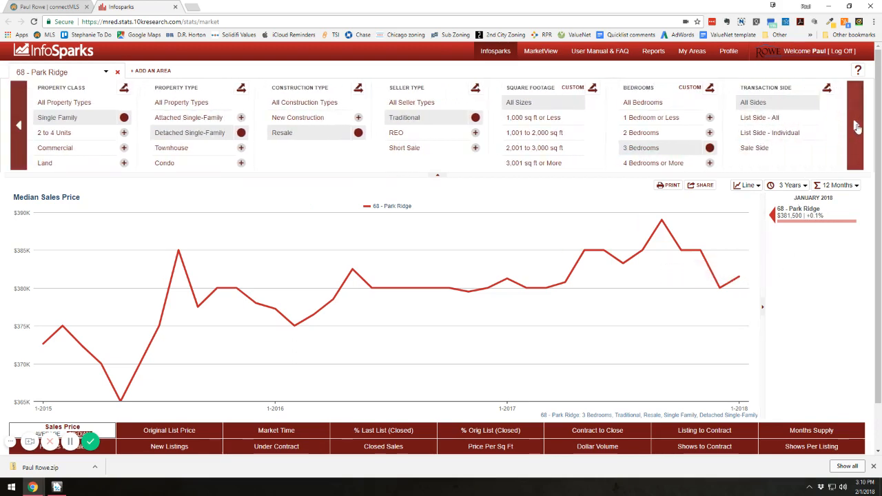
left_click(21, 128)
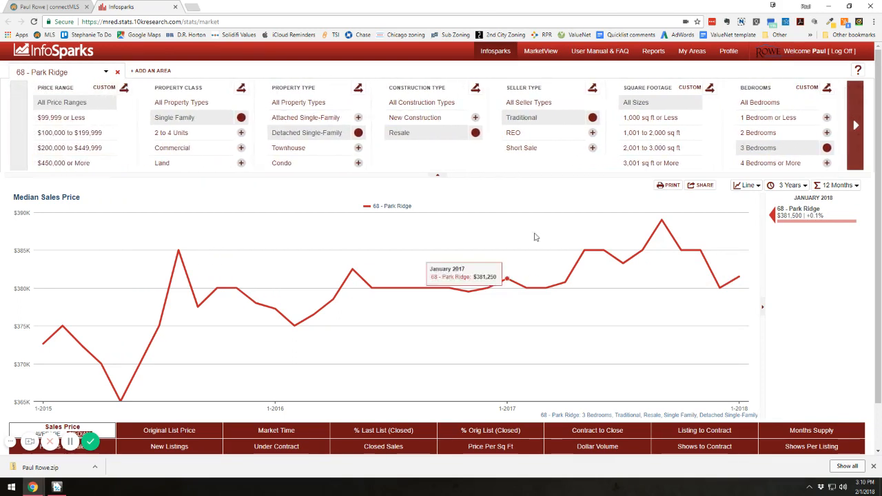
- Extend the median Sales Price chart to 10 Years and set its time range back to 3 Years
left_click(788, 186)
left_click(788, 237)
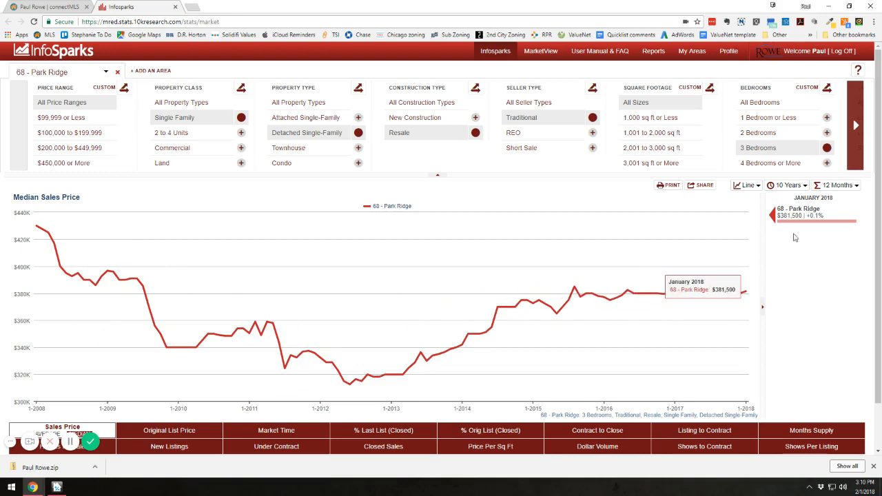
left_click(788, 184)
left_click(780, 212)
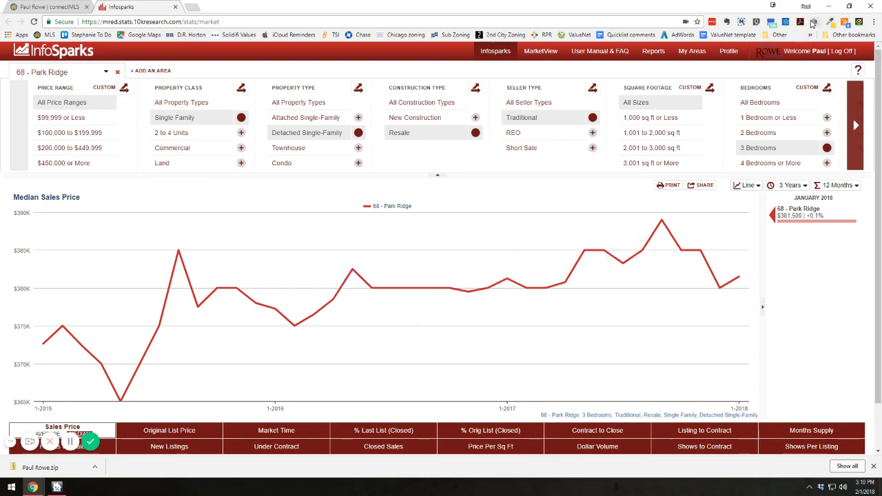
- Switch to the TOTAL report and examine the sale prices of the four comparables in the side-by-side grid
left_click(828, 7)
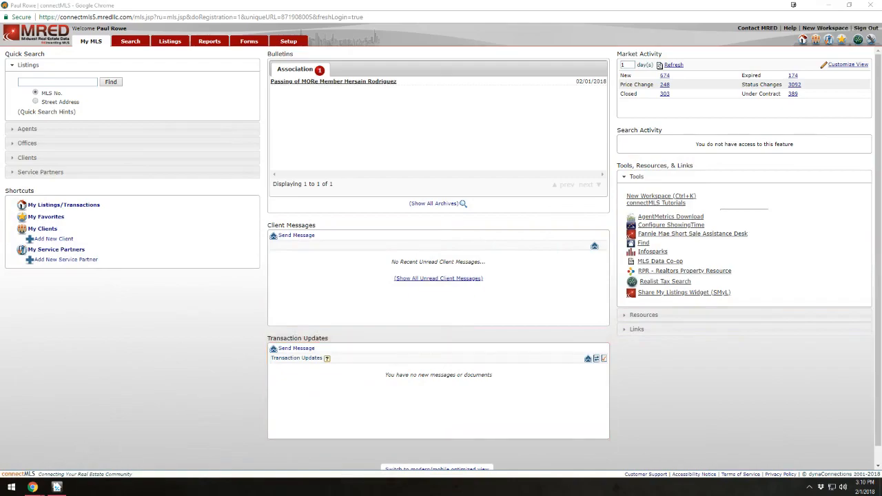
left_click(57, 487)
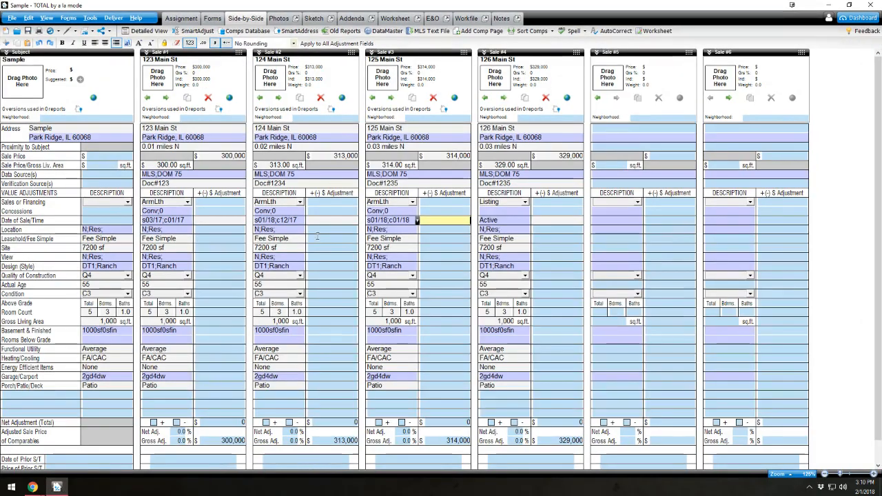
left_click(237, 161)
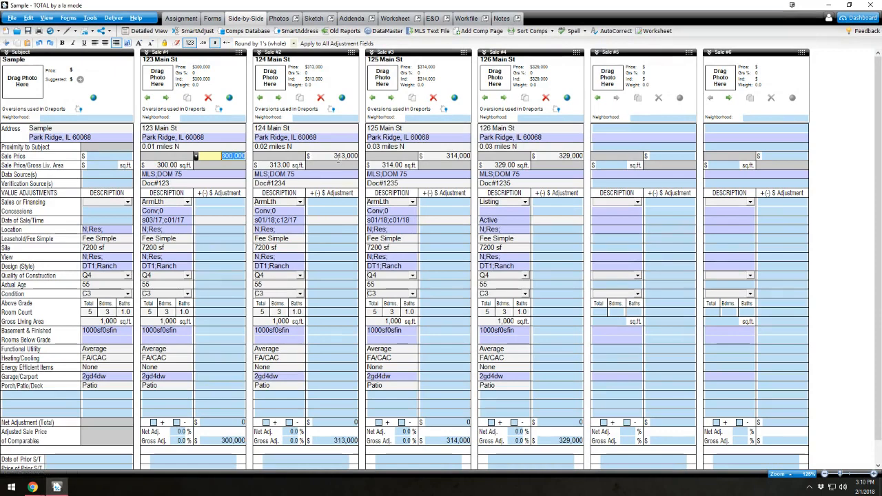
left_click(348, 156)
left_click(447, 156)
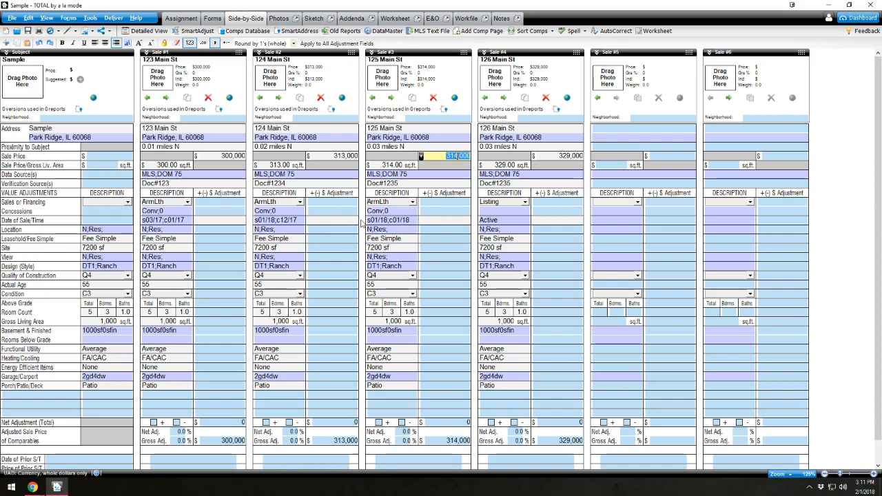
left_click(463, 156)
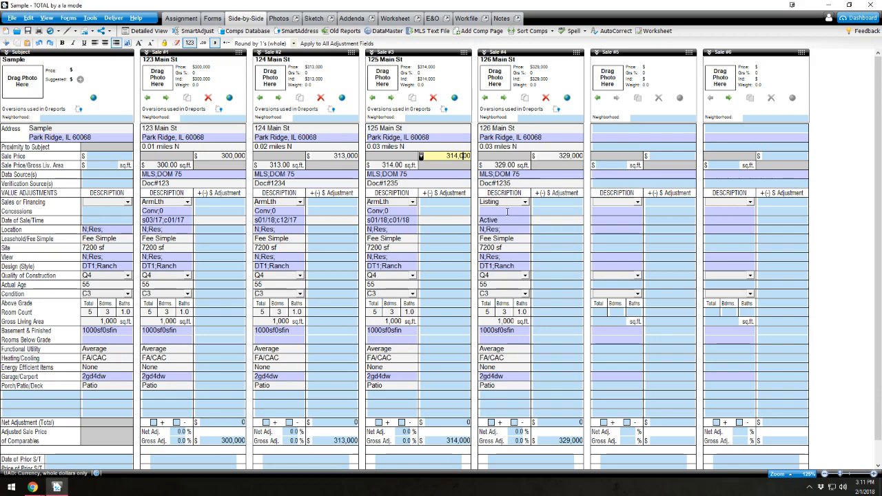
double_click(569, 158)
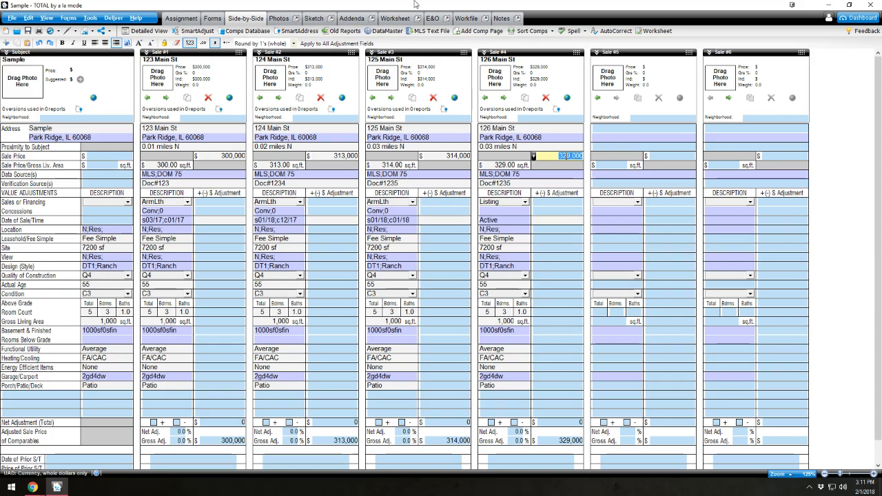
- Return to InfoSparks and remove the 3 Bedrooms filter from the median Sales Price chart
left_click(31, 490)
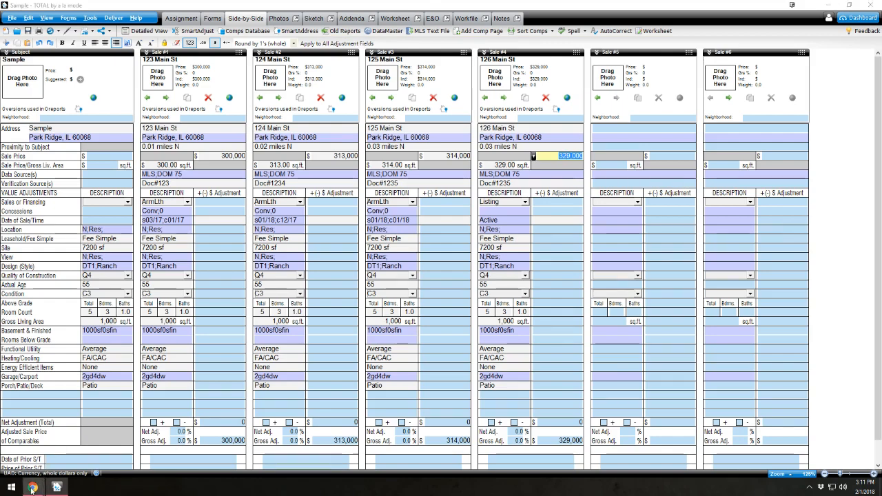
left_click(31, 441)
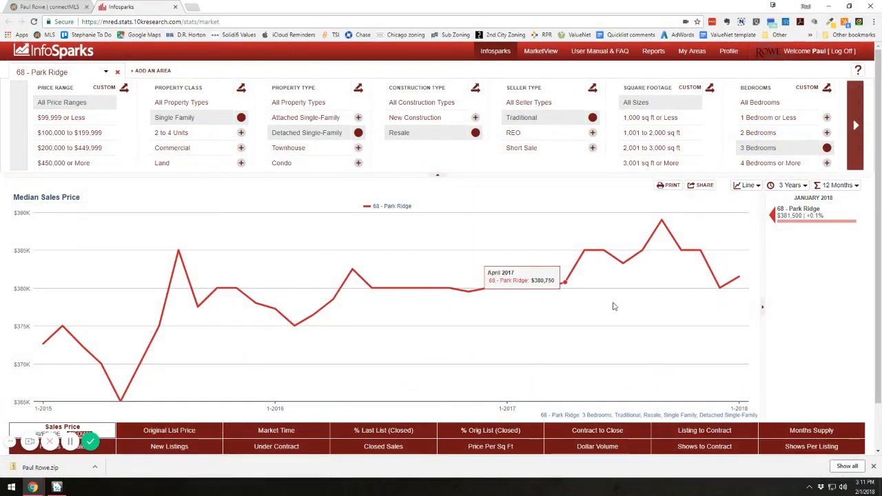
left_click(826, 148)
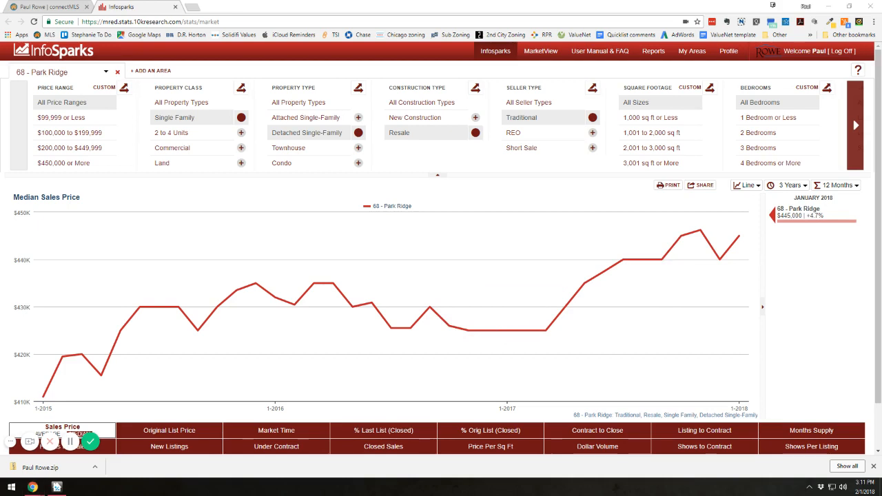
- Calculate the monthly price change in Calculator by dividing 4.7 by 12, and close Calculator
type("4")
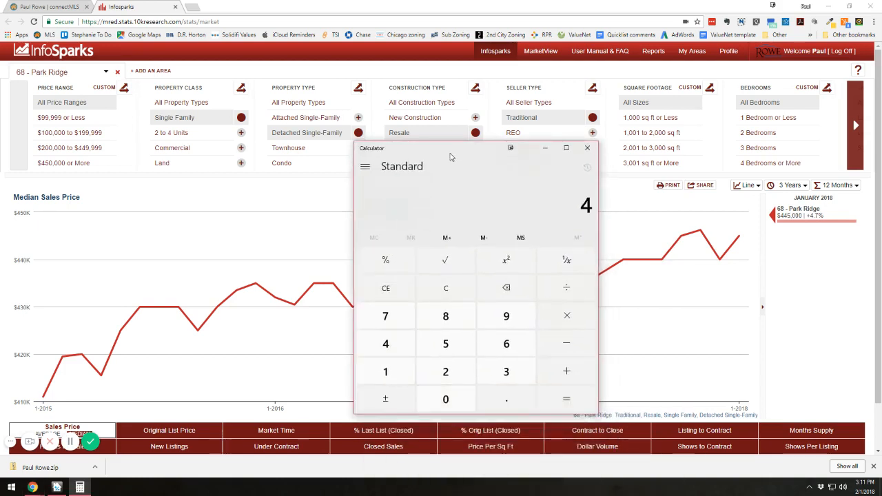
type(".7")
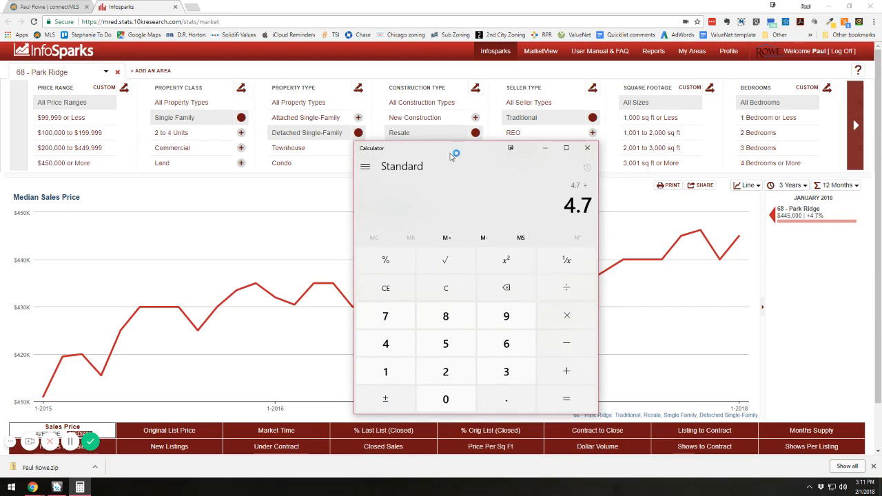
type("/12")
key("Return")
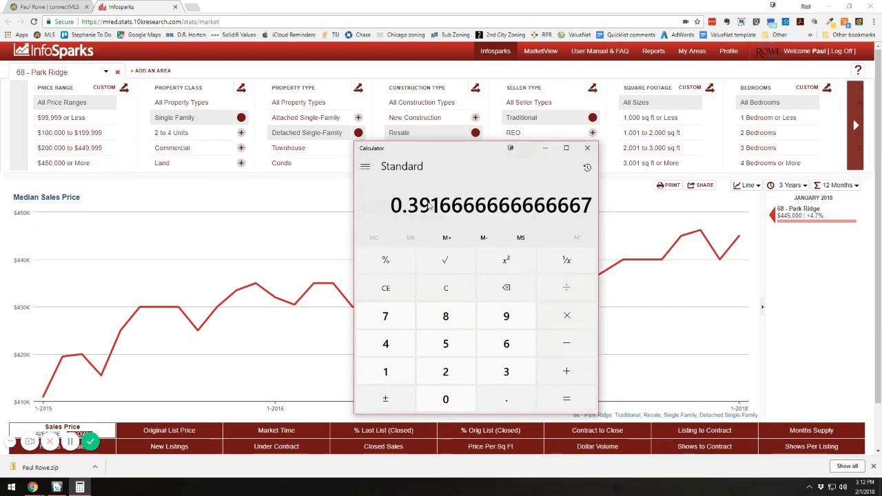
left_click(587, 147)
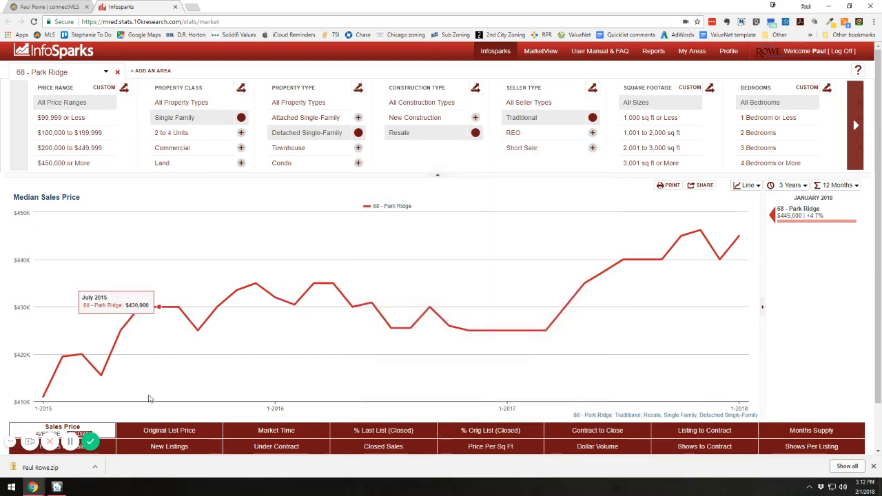
- In the TOTAL report, use SmartAdjust to apply a 0.4% Date of Sale/Time adjustment, and hide the SmartAdjust column
left_click(56, 487)
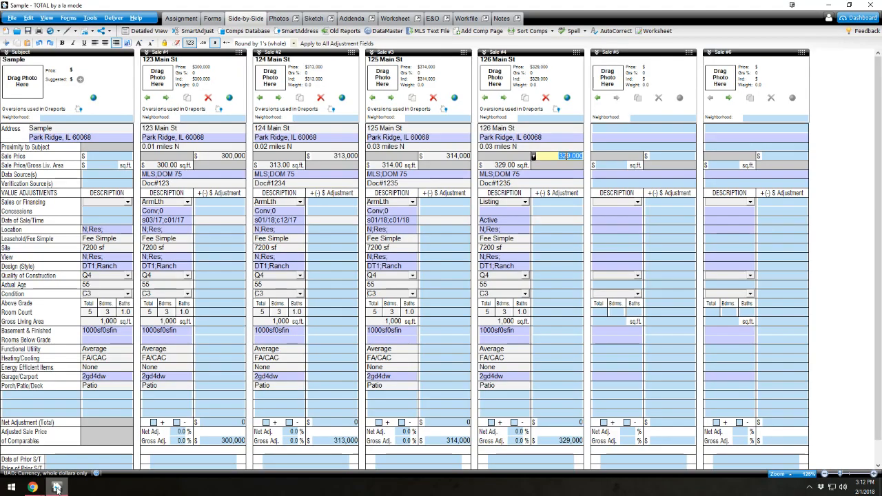
left_click(202, 36)
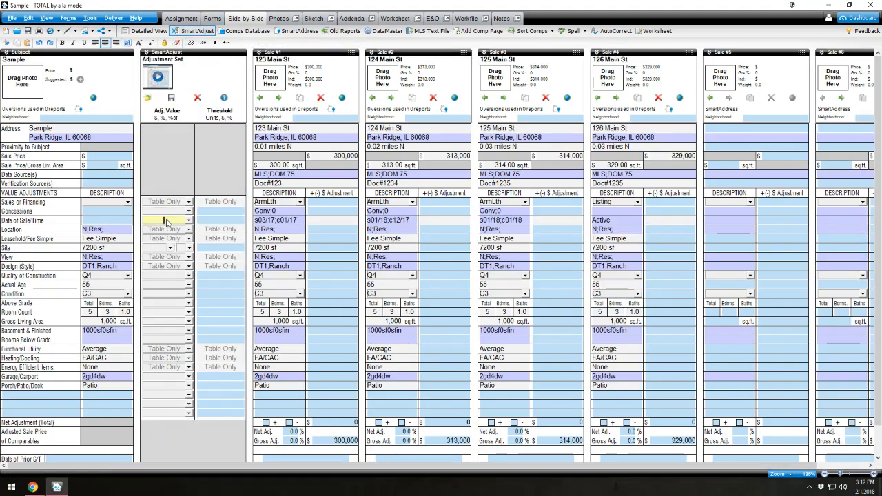
type("0.4")
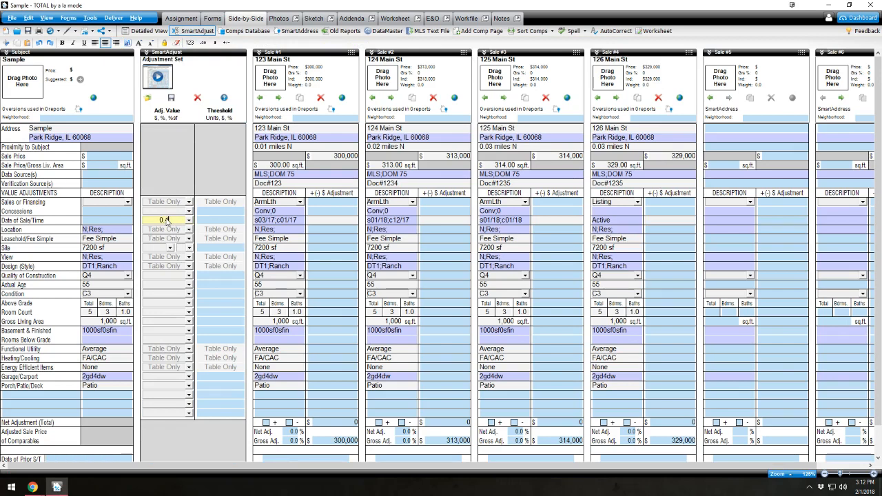
key("Return")
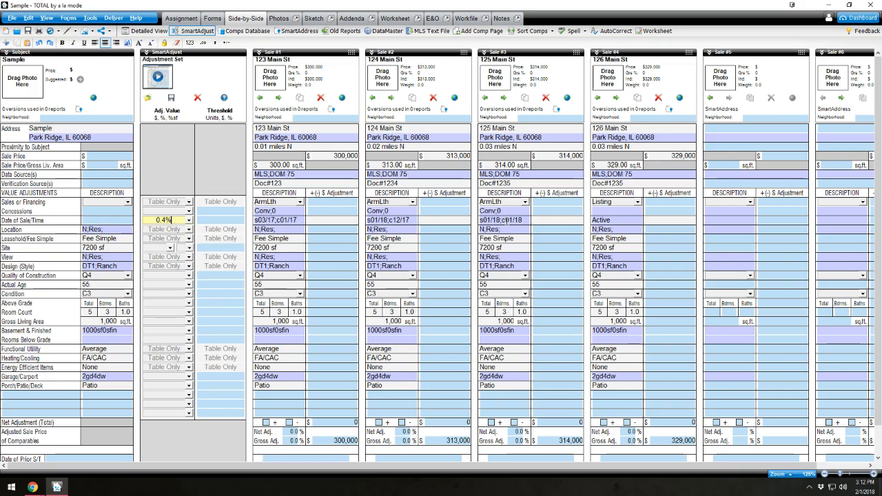
left_click(205, 221)
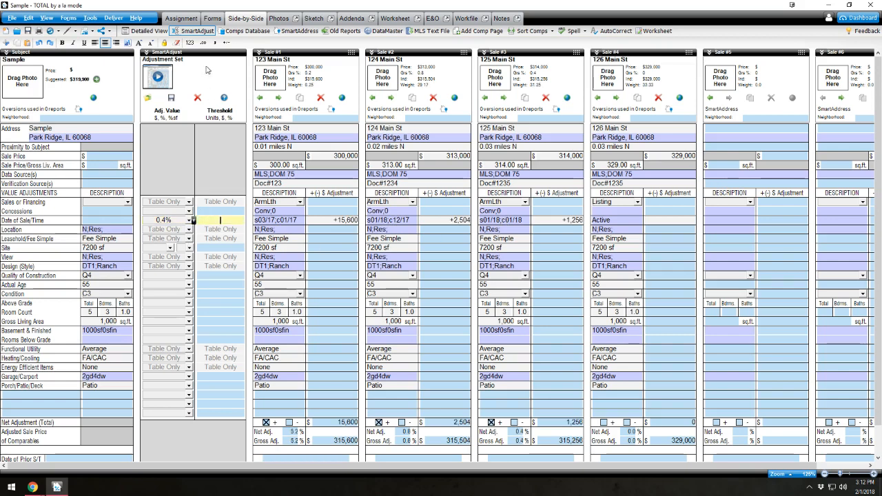
left_click(199, 32)
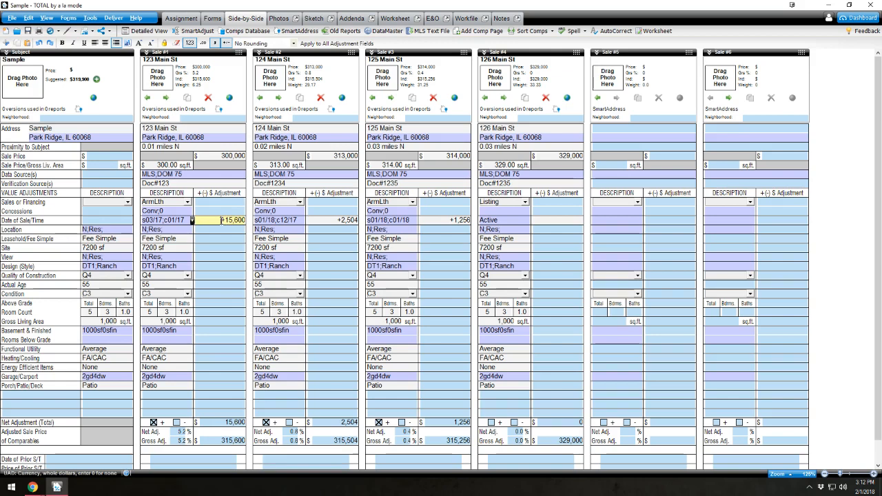
- Examine the Date of Sale/Time adjustment amounts of the first three comparable sales
double_click(221, 219)
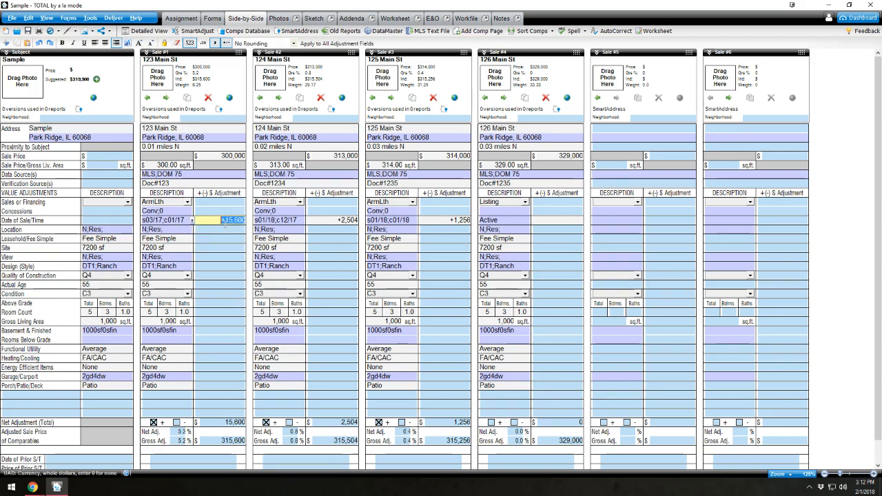
left_click(338, 221)
left_click(450, 221)
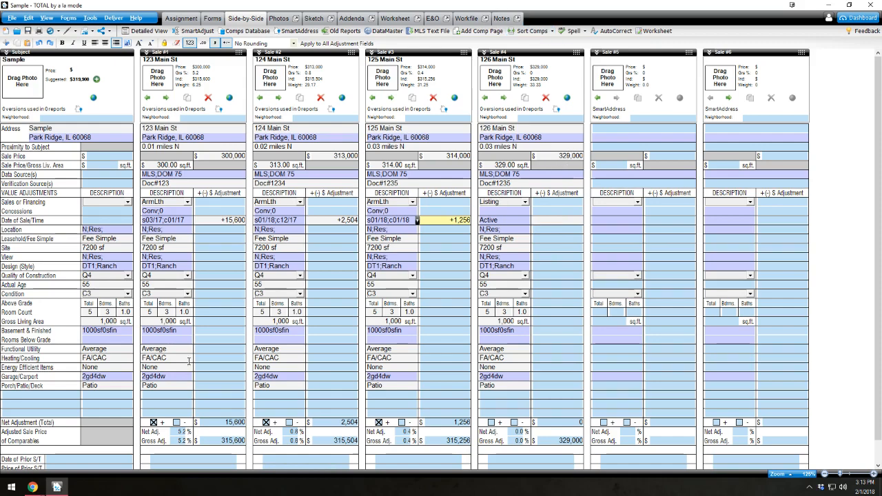
- Switch to InfoSparks and compare the average percent of original price and percent of last list price charts for closed sales
mouse_move(33, 487)
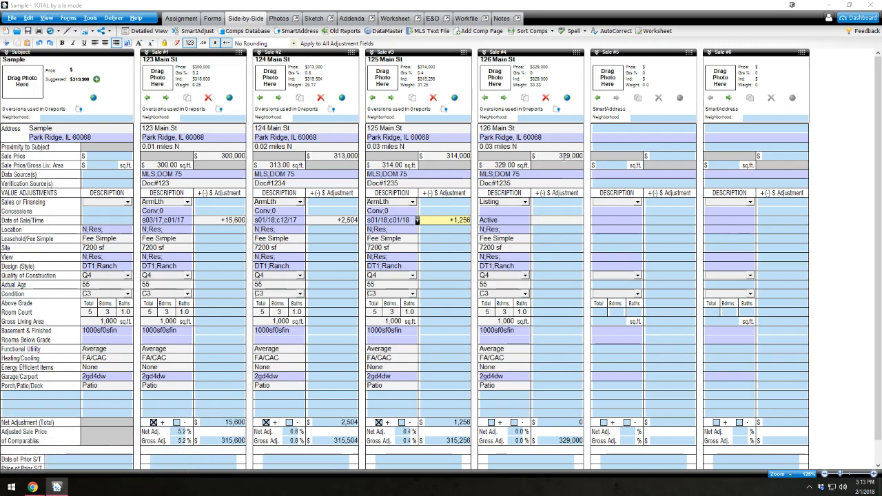
left_click(33, 487)
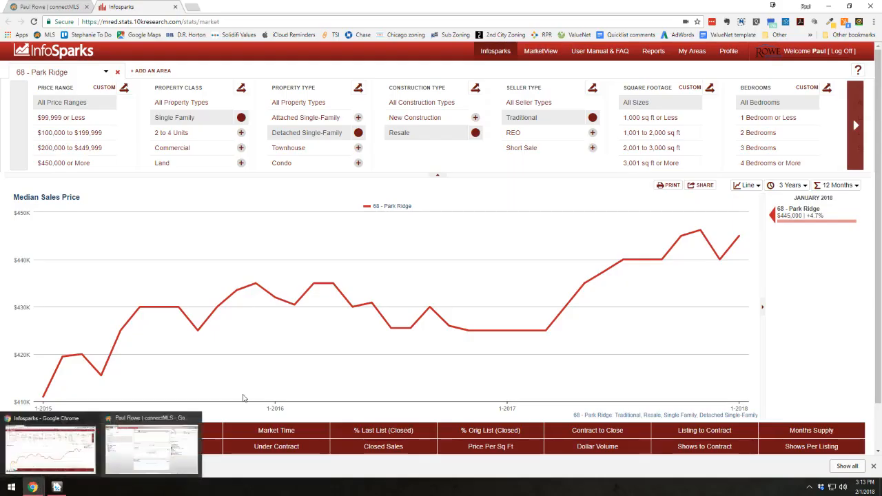
left_click(493, 434)
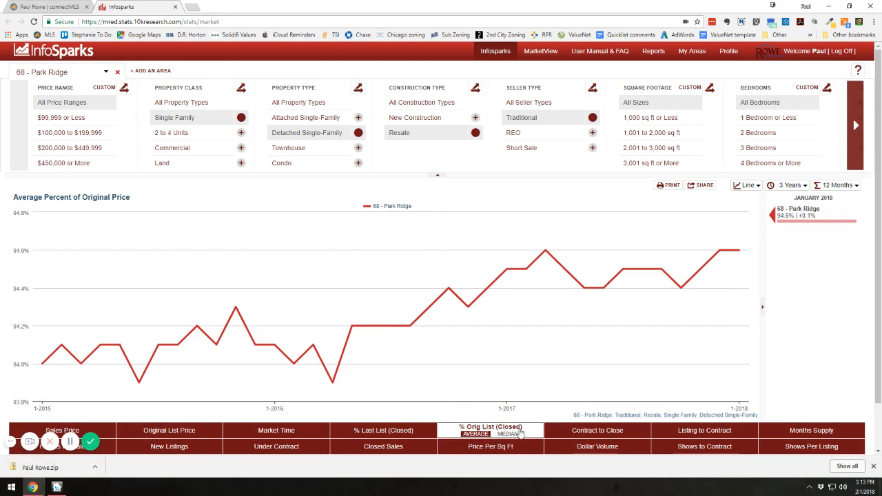
mouse_move(739, 252)
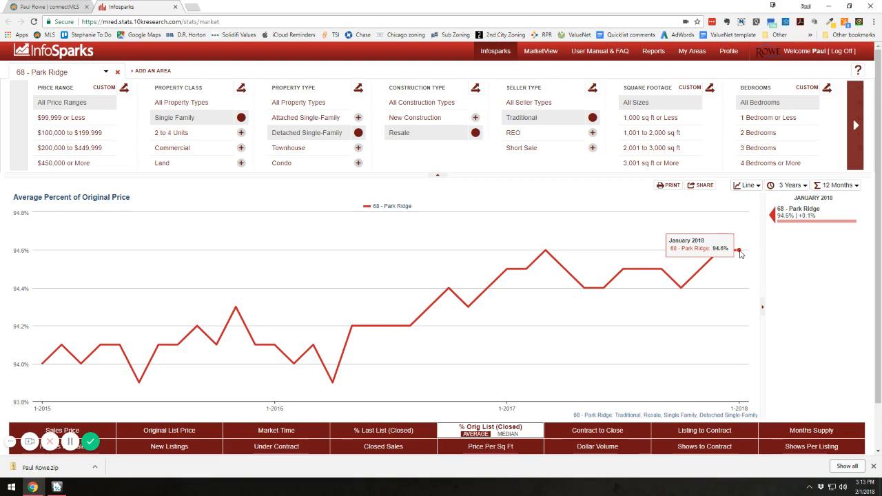
left_click(391, 432)
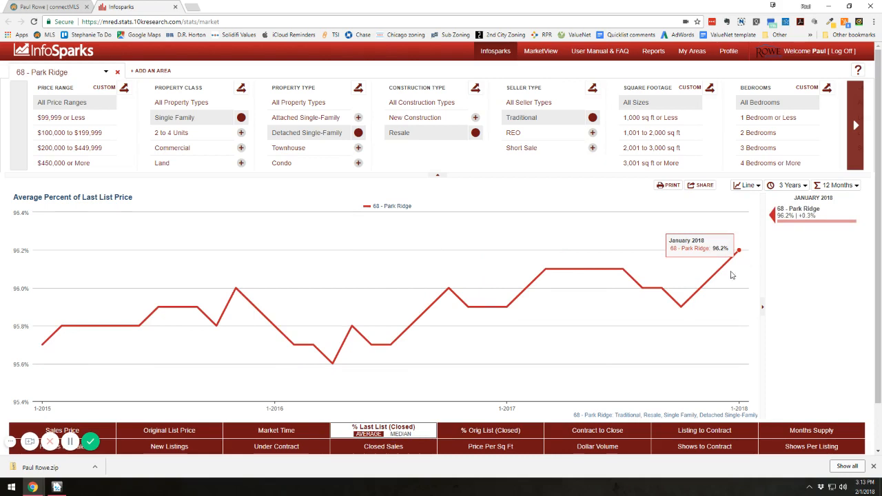
left_click(486, 432)
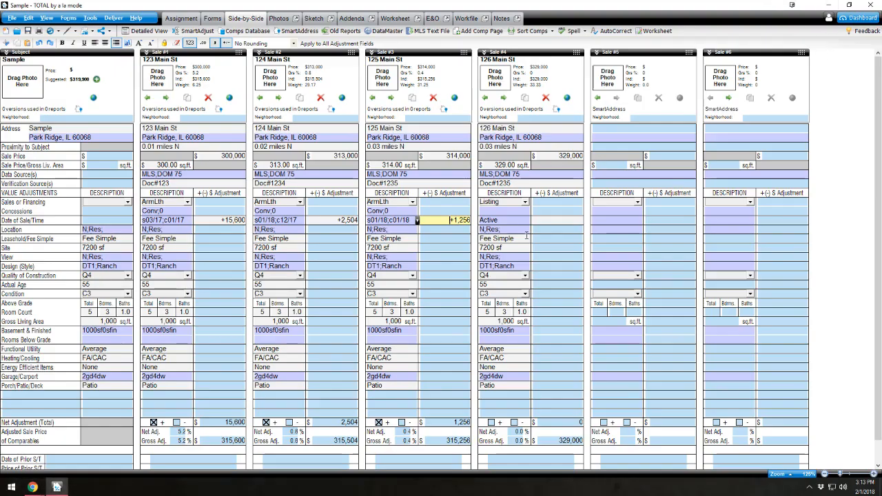
- In the TOTAL report, enter a -4.5% Date of Sale/Time adjustment for the active listing in Sale #4
left_click(580, 220)
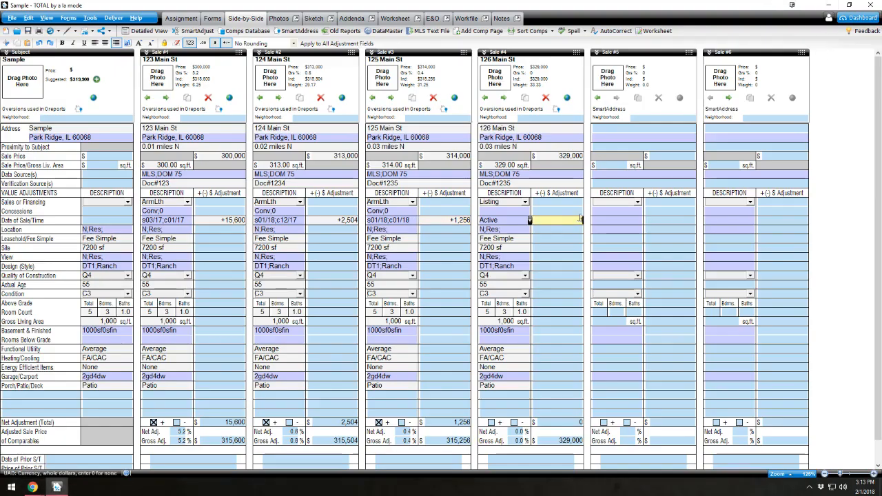
type("-4.5%")
left_click(574, 251)
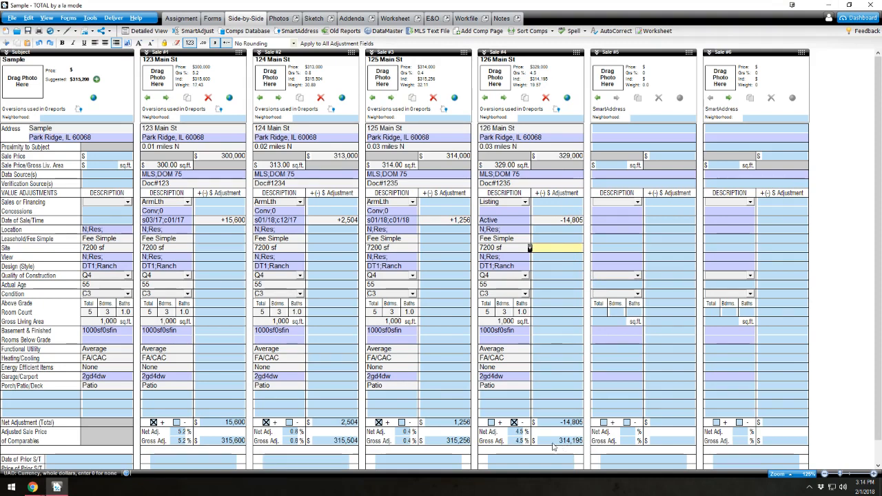
- Examine the sale prices of the first three comparables and the Date of Sale/Time adjustments of Sale #2 and Sale #3
left_click(213, 156)
left_click(332, 156)
left_click(448, 155)
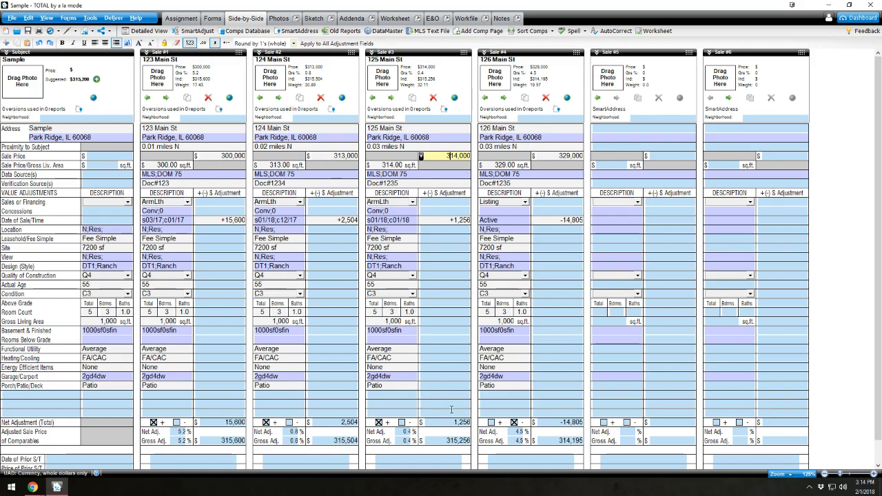
left_click(335, 220)
left_click(464, 221)
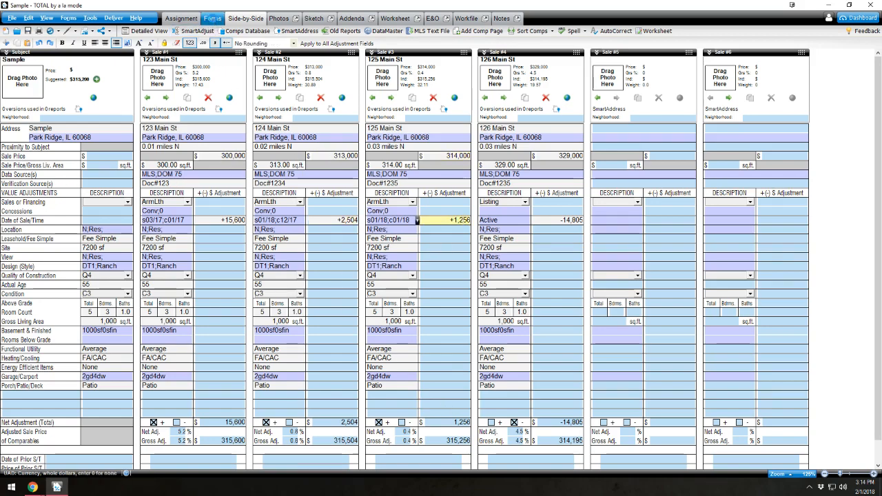
- Display the report's form pages, and in InfoSparks chart Average Market Time over 5 Years and 10 Years
left_click(212, 18)
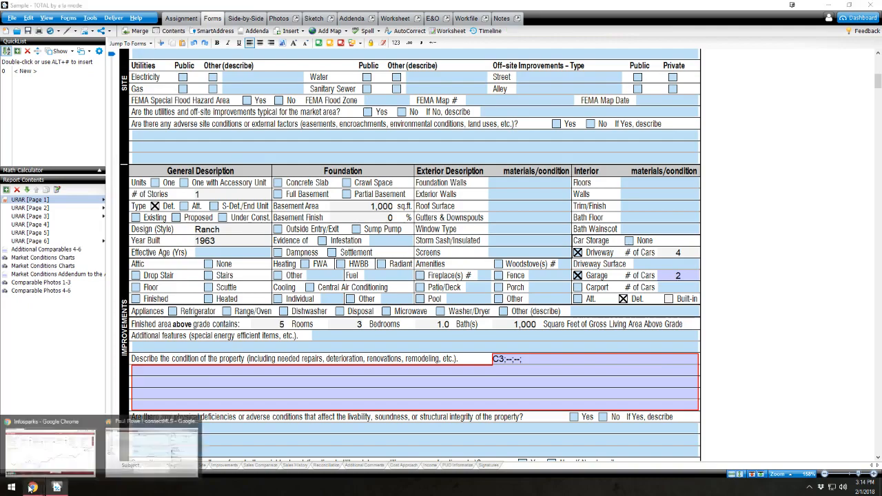
left_click(47, 448)
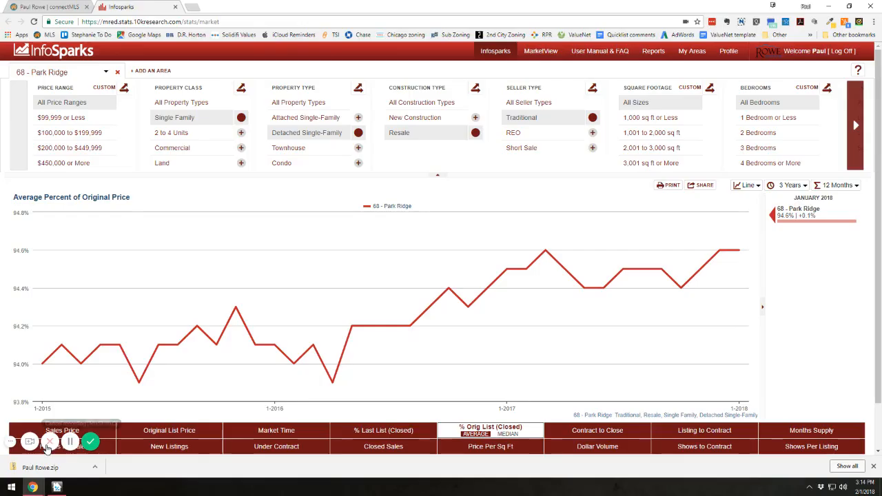
left_click(272, 431)
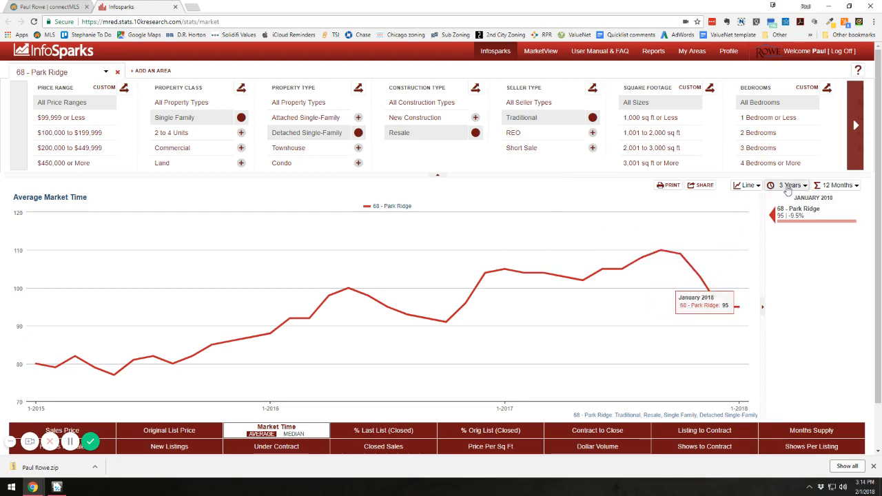
left_click(789, 185)
left_click(784, 225)
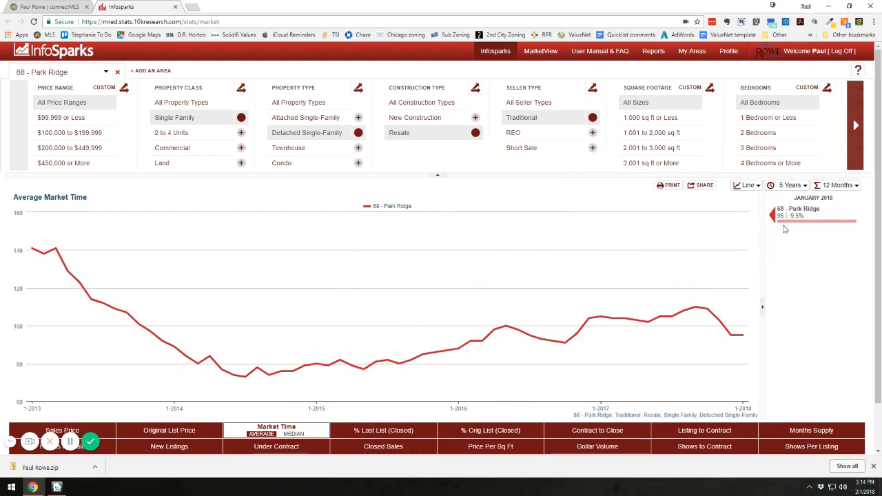
left_click(789, 185)
left_click(784, 239)
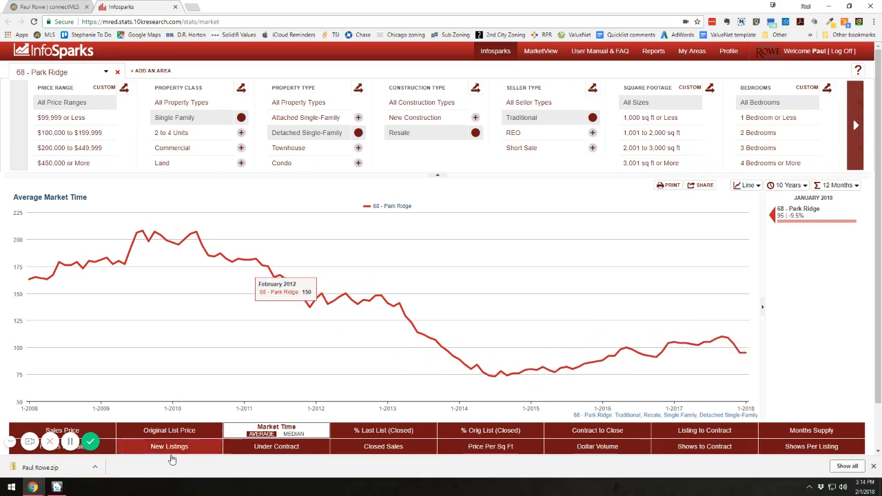
- In the TOTAL report's One-Unit Housing Trends, mark Property Values as Increasing and Marketing Time as 3-6 mths
left_click(58, 487)
scroll(518, 240, "up", 8)
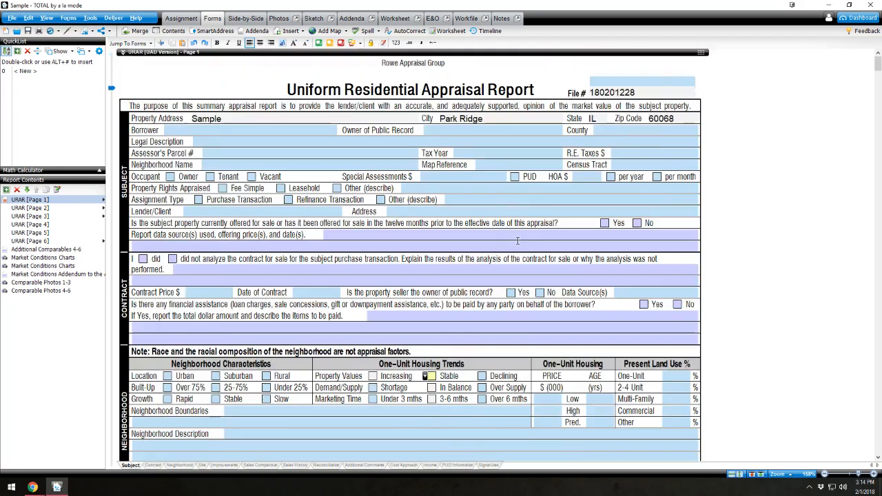
scroll(518, 241, "down", 1)
left_click(371, 321)
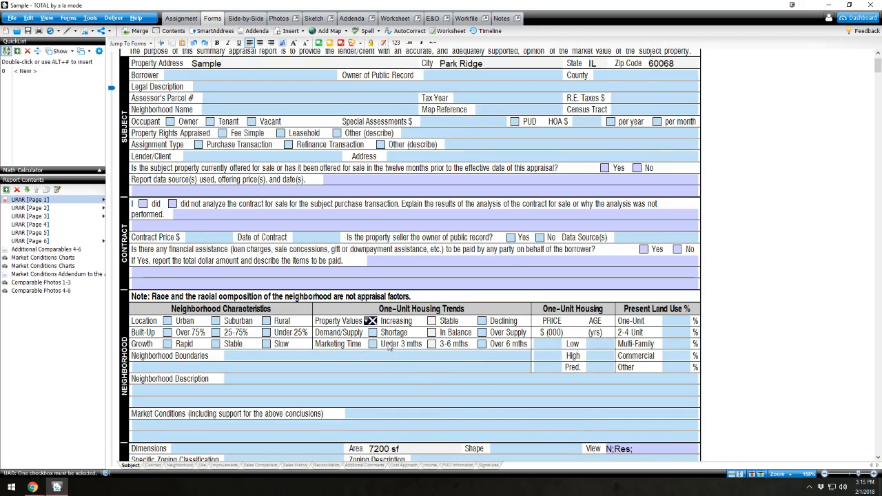
left_click(432, 344)
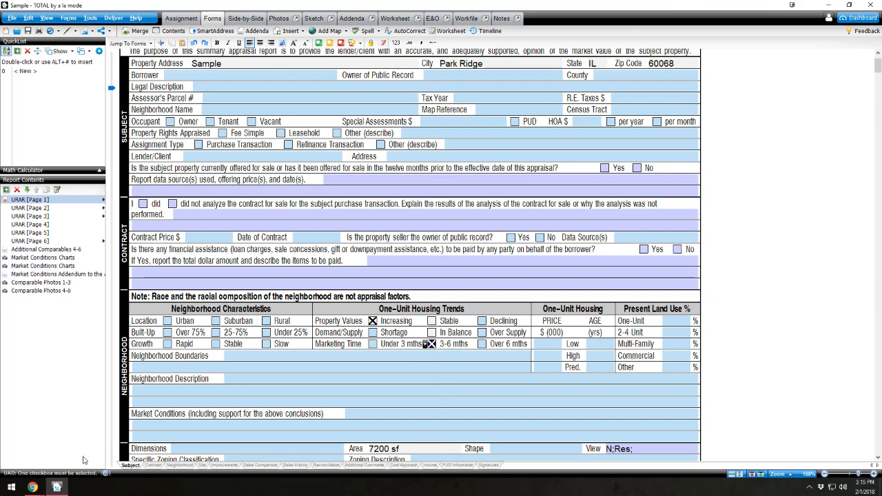
- In InfoSparks, chart Months Supply by bedrooms, comparing 3 Bedrooms with 4 Bedrooms or More
mouse_move(32, 487)
left_click(51, 449)
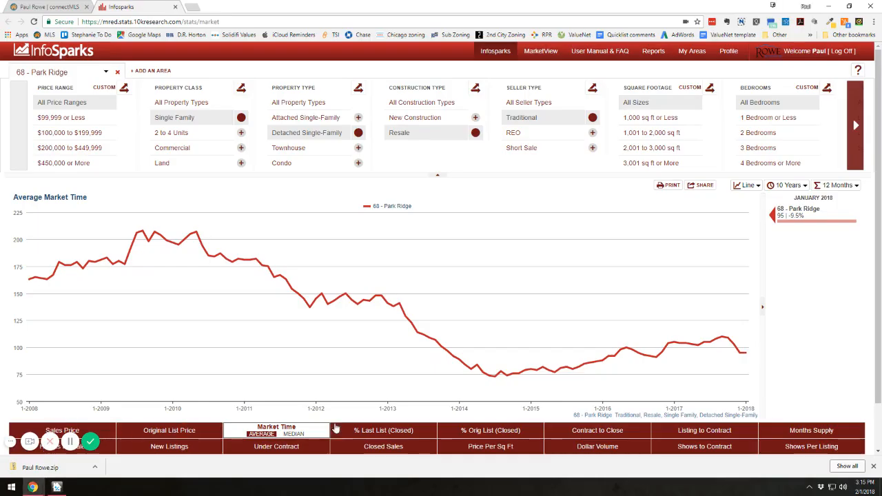
left_click(787, 434)
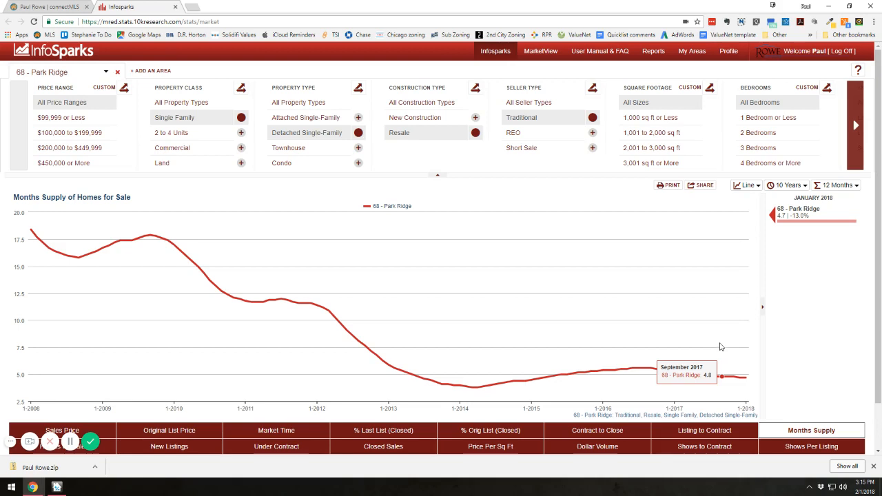
left_click(755, 166)
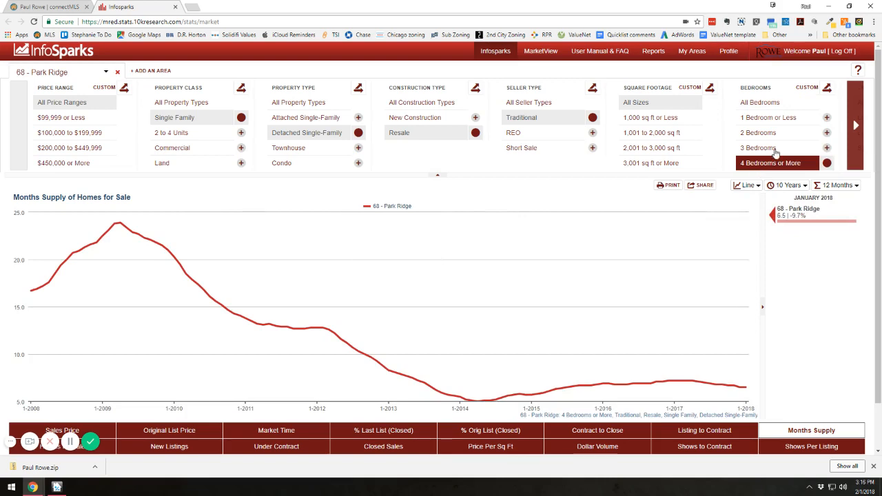
left_click(827, 87)
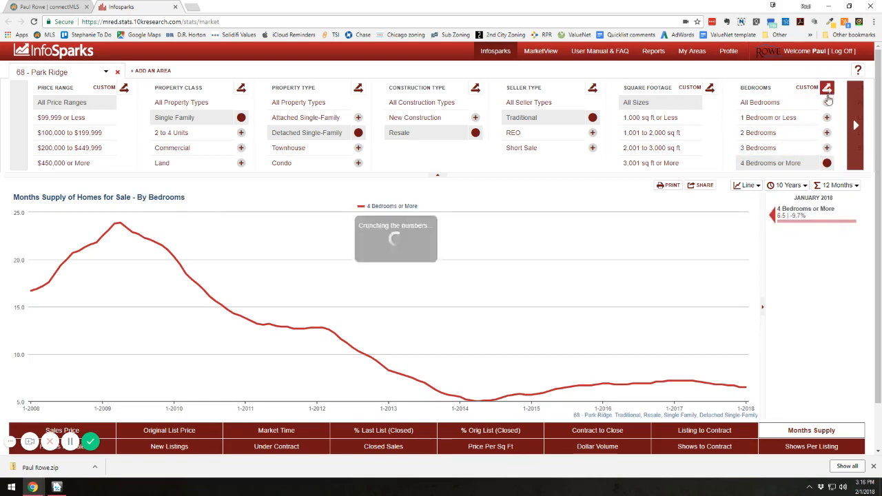
left_click(827, 147)
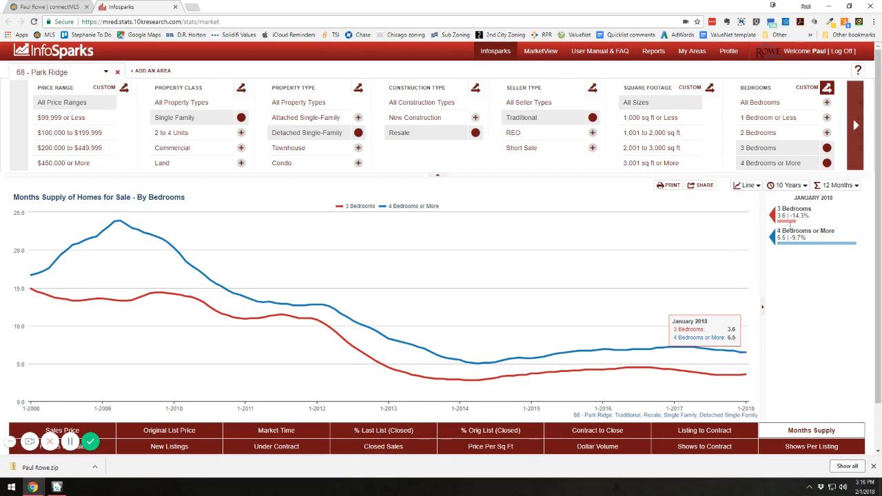
- Filter the Months Supply chart to 3 Bathrooms and 4 Bathrooms or More, and check the January 2018 values
left_click(856, 126)
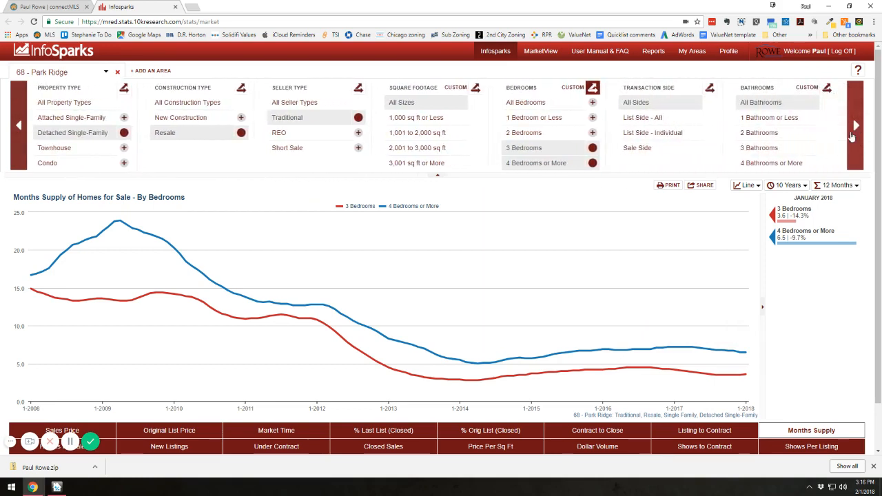
left_click(827, 148)
left_click(827, 163)
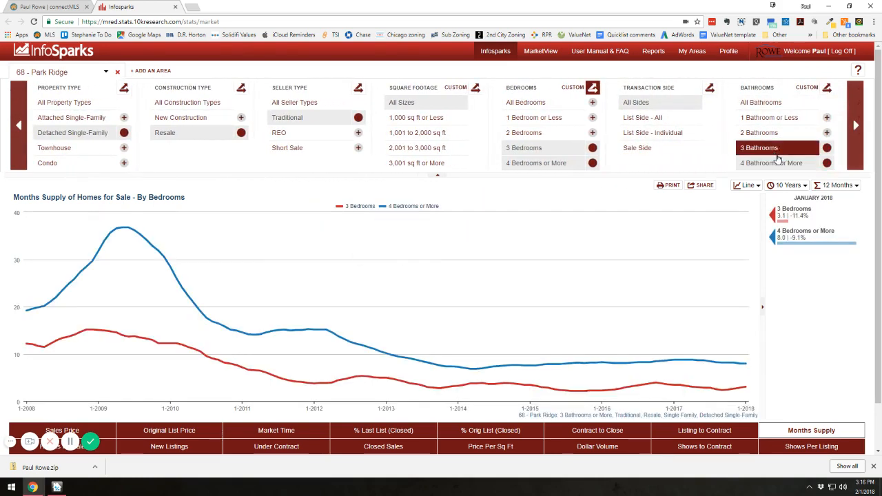
mouse_move(701, 337)
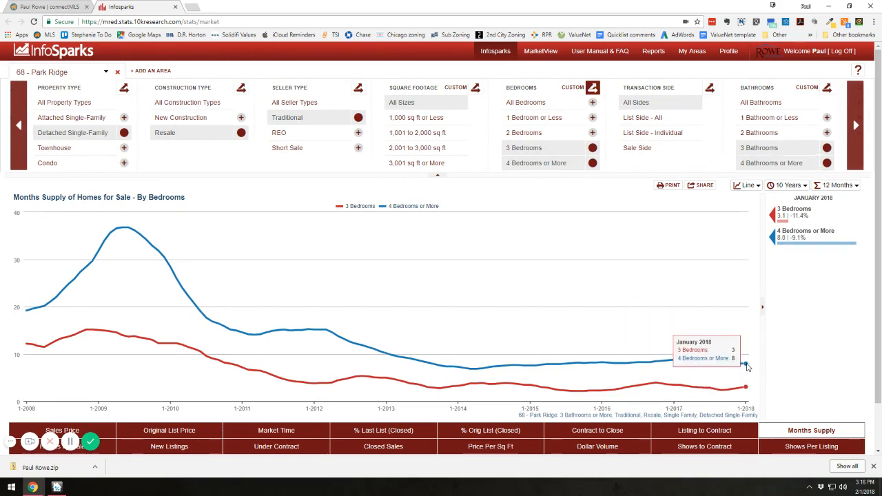
- Clear the bathroom and bedroom filters from the Months Supply chart
left_click(828, 162)
left_click(592, 163)
left_click(592, 148)
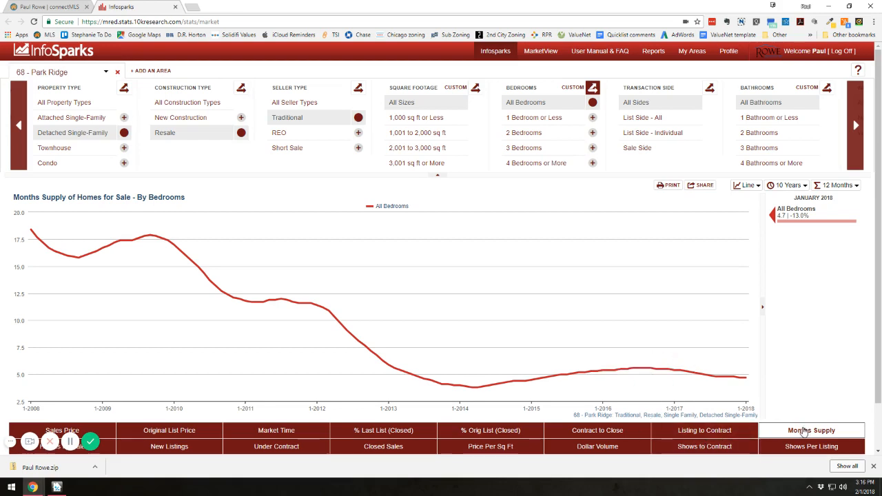
- Chart Closed Sales by seller type, comparing Traditional, REO and Short Sale
left_click(375, 450)
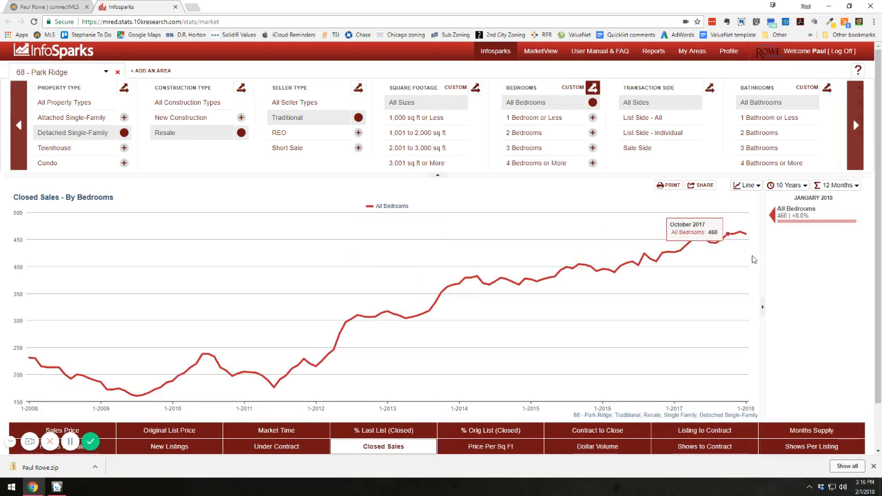
left_click(359, 88)
left_click(359, 133)
left_click(358, 147)
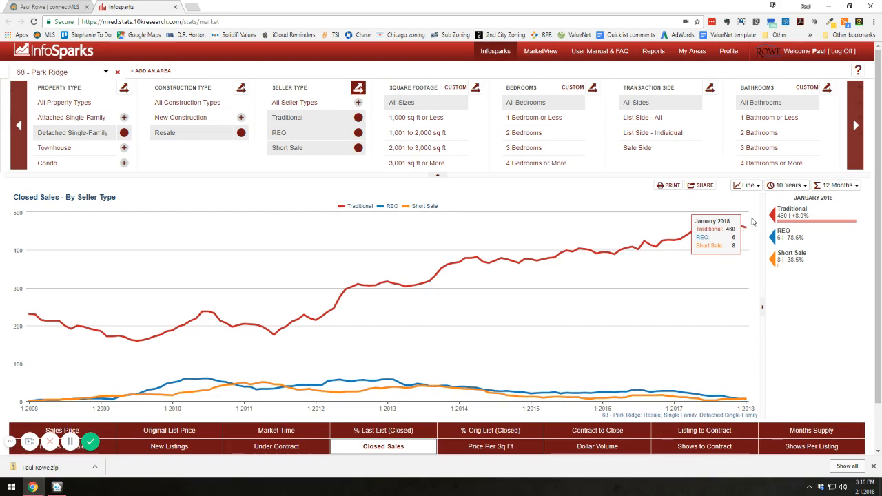
mouse_move(749, 231)
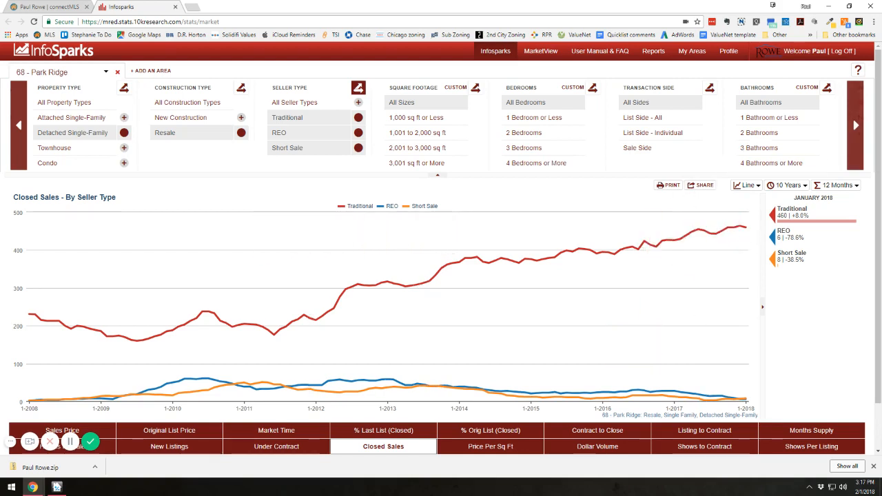
- In the TOTAL report, review the Market Conditions Addendum's foreclosure question and select its data fields from Total # of Comparable Sales to Median Sale Price as % of List Price
left_click(57, 487)
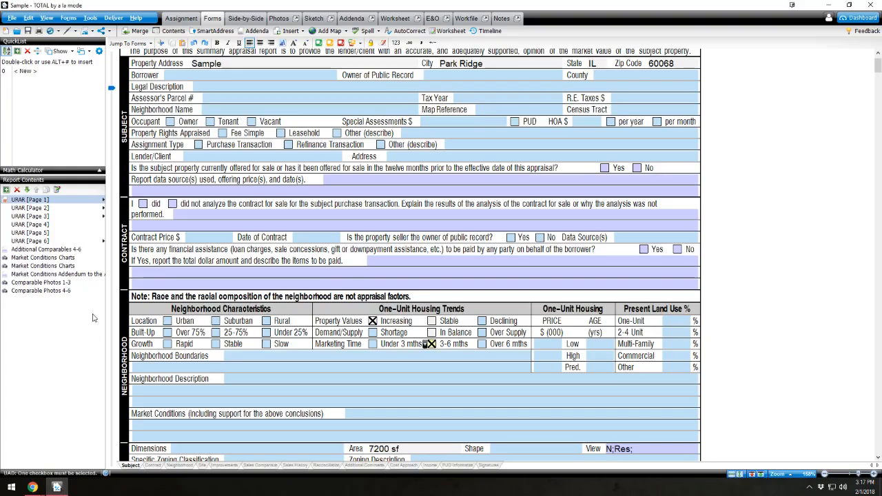
left_click(42, 274)
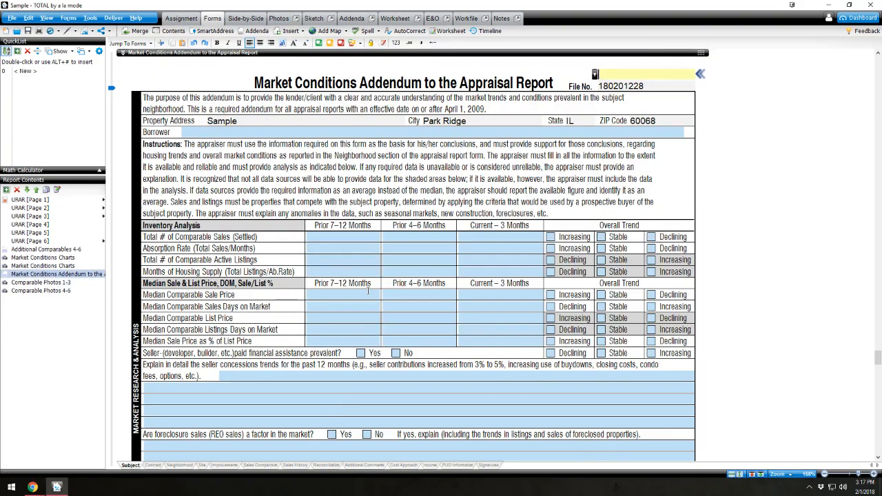
scroll(383, 287, "down", 3)
scroll(384, 286, "down", 1)
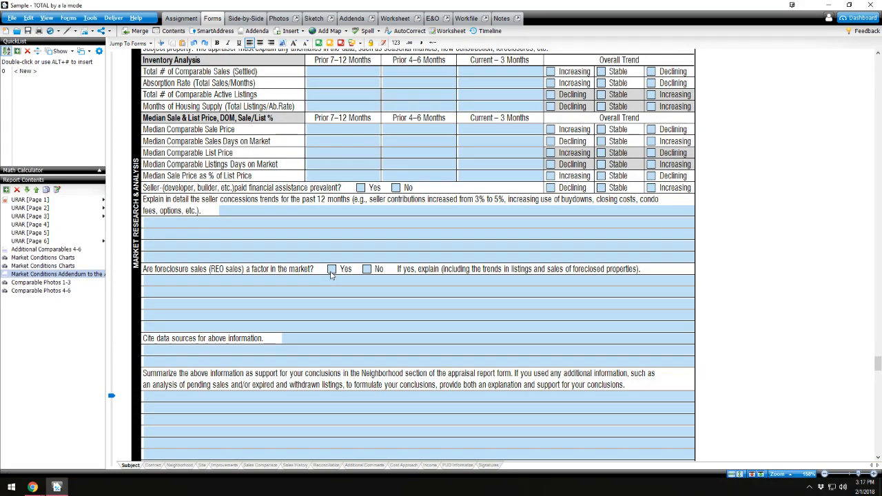
scroll(406, 231, "up", 3)
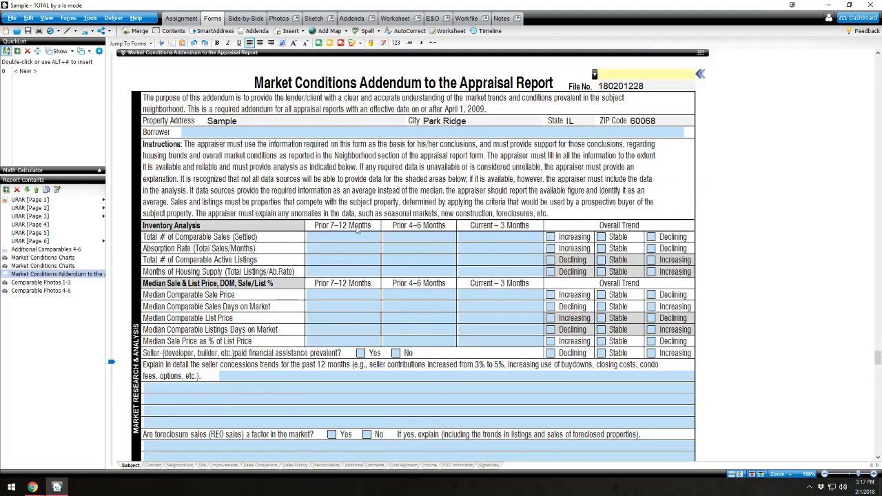
left_click_drag(341, 237, 490, 341)
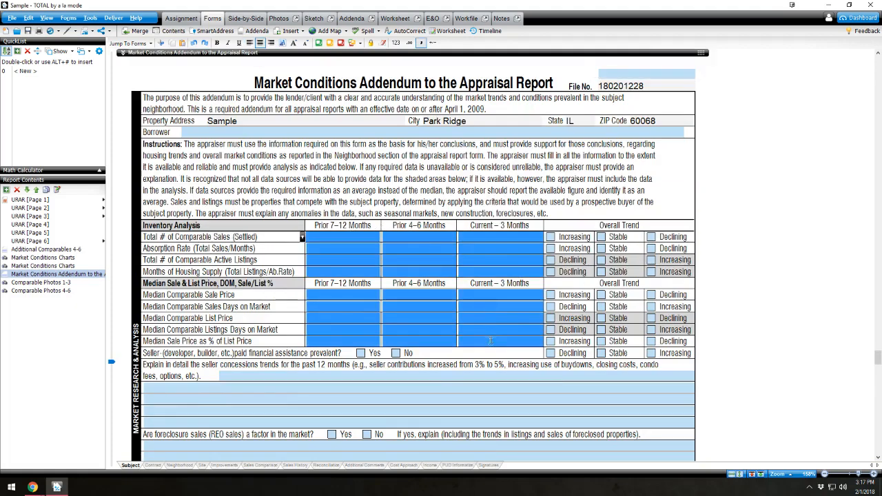
- Fill the Median Comparable Sale Price row with 300,000, 290,000 and 280,000 for the three periods, and mark its overall trend as Declining
left_click(491, 343)
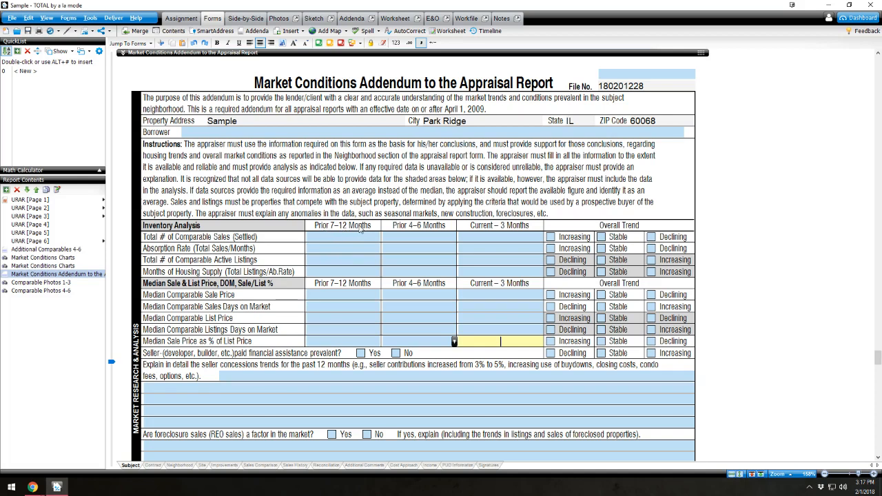
left_click(337, 235)
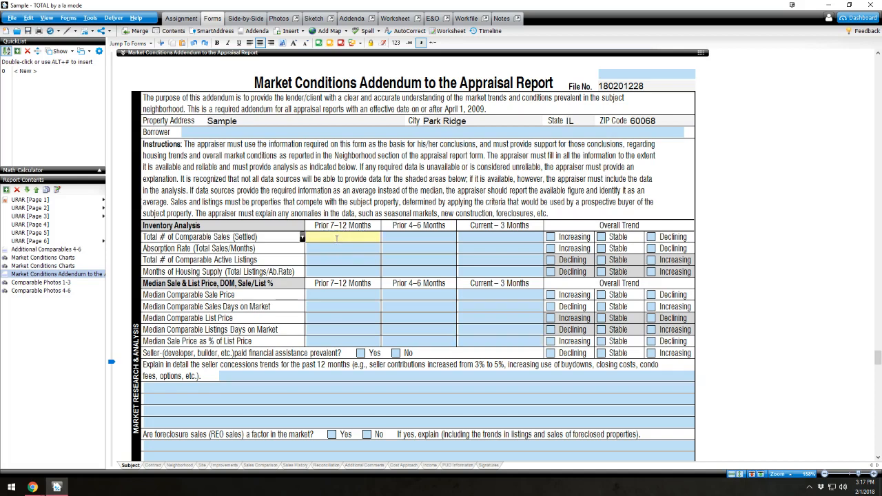
left_click(337, 295)
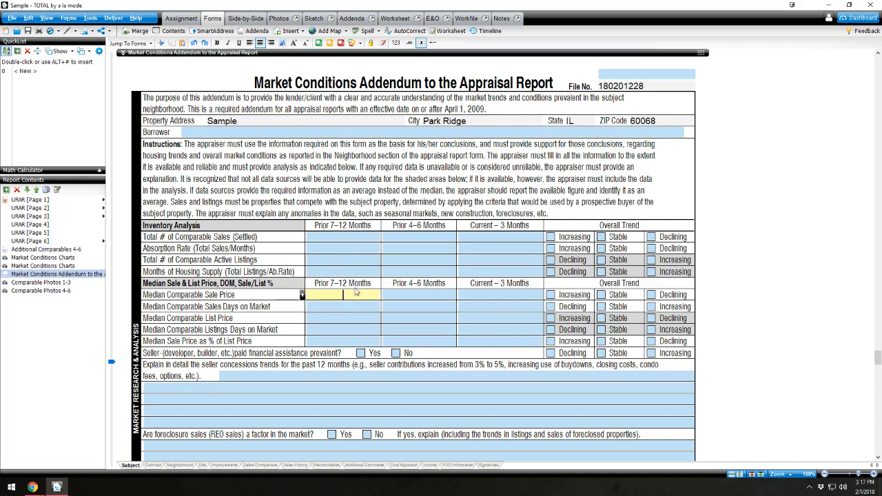
type("300,000")
key("Tab")
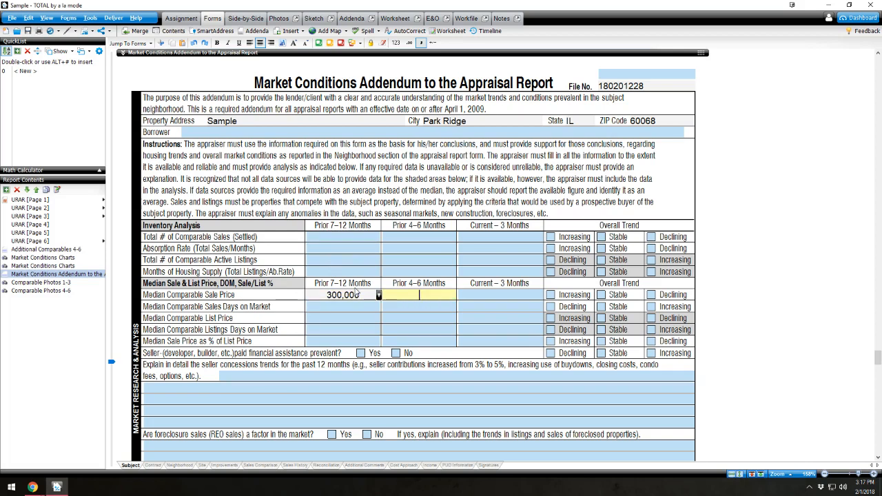
type("290000")
key("Tab")
type("280000")
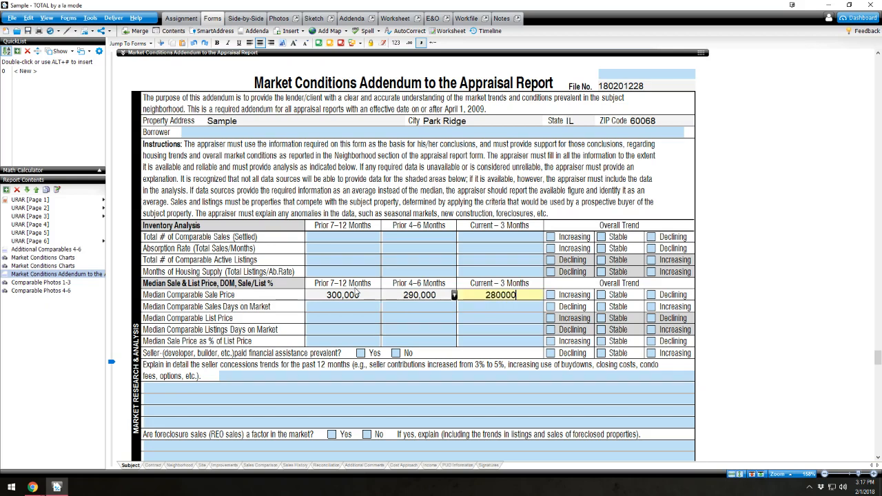
key("Tab")
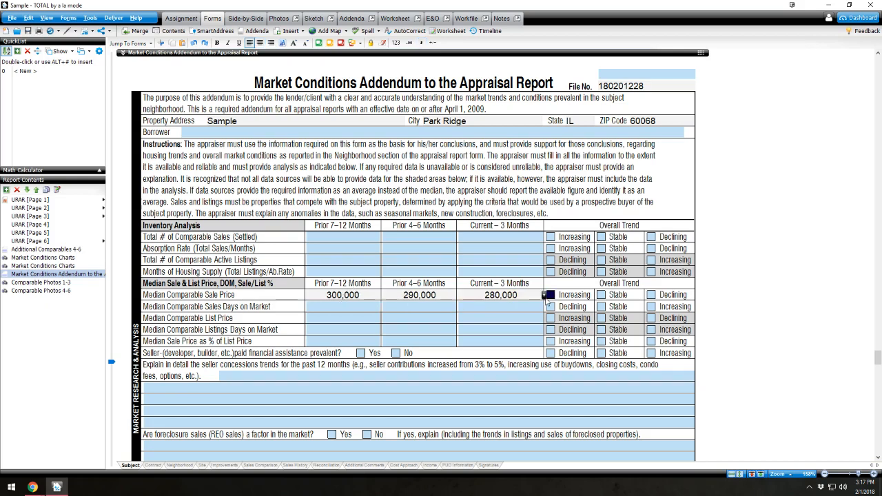
left_click(651, 295)
- Review the Median Comparable Sale Price entries against the period columns and the Absorption Rate fields of the Market Conditions Addendum
left_click(490, 294)
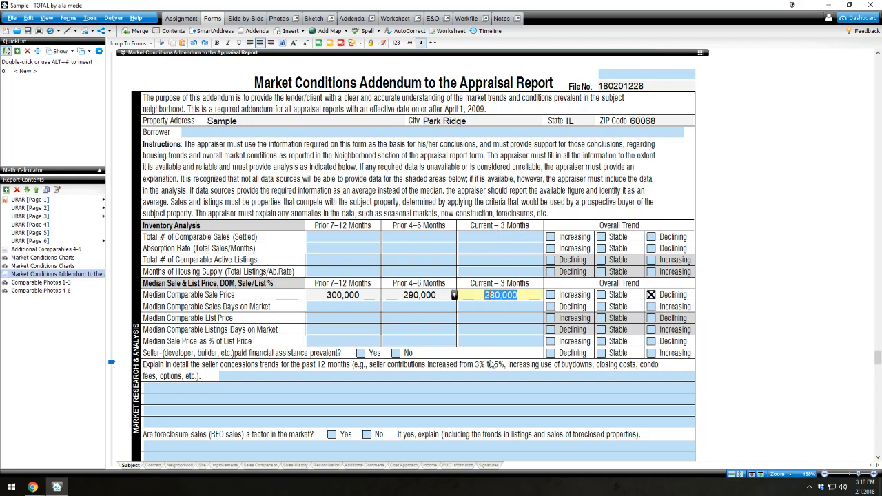
left_click(509, 296)
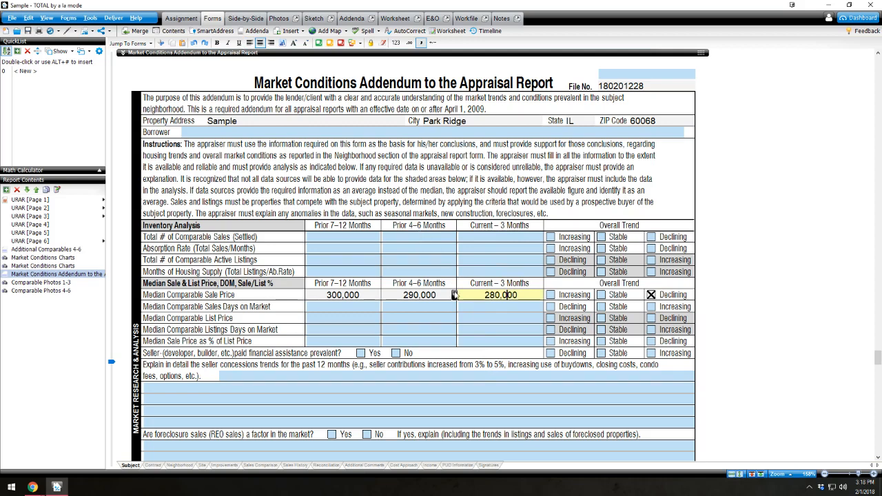
left_click(421, 295)
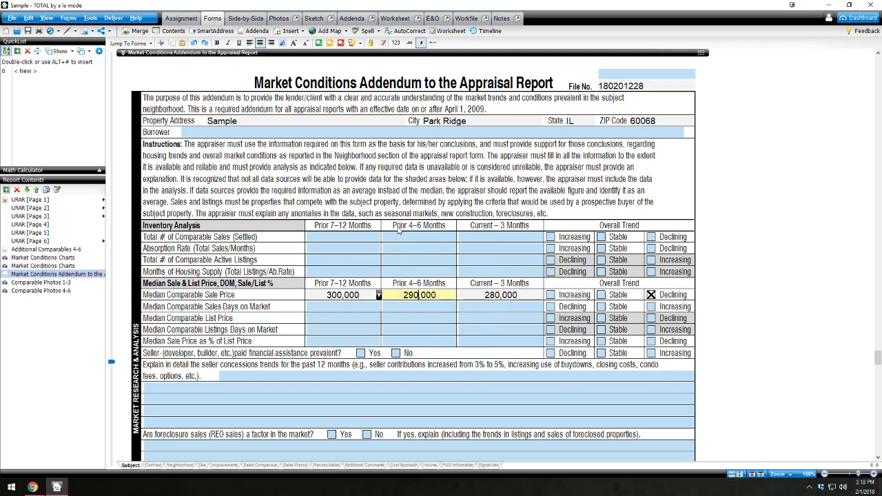
left_click(410, 248)
left_click(355, 250)
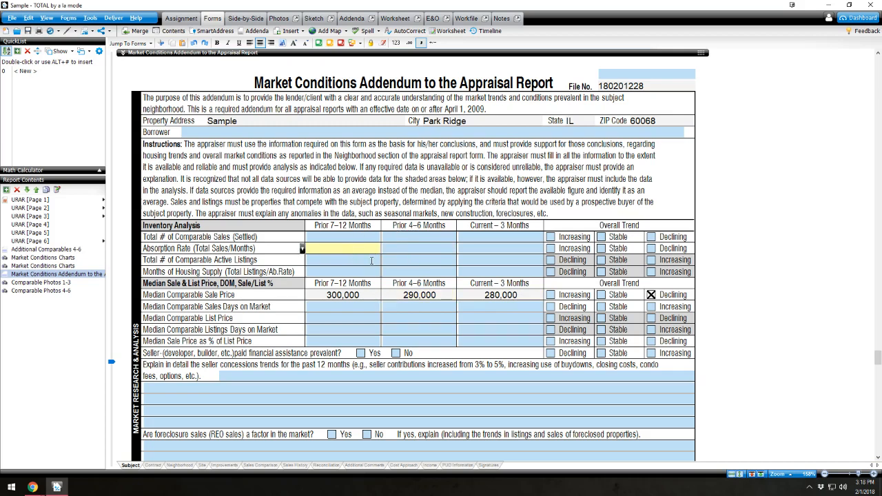
left_click(350, 296)
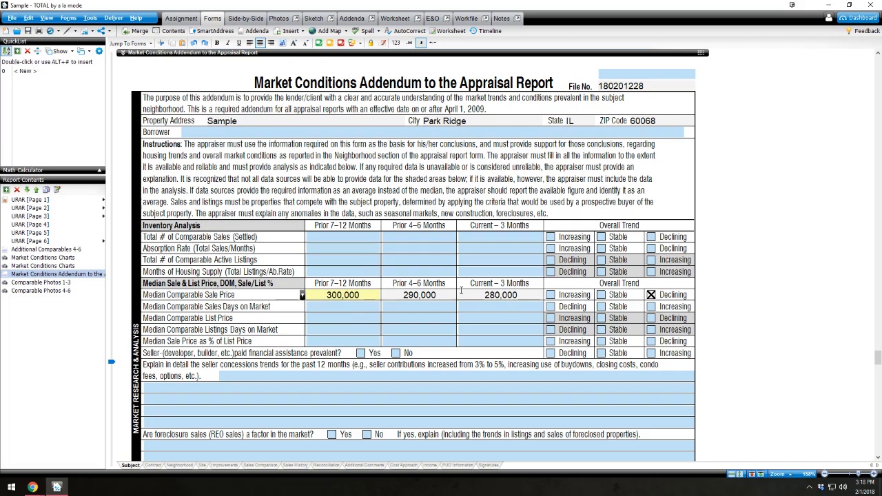
left_click(461, 290)
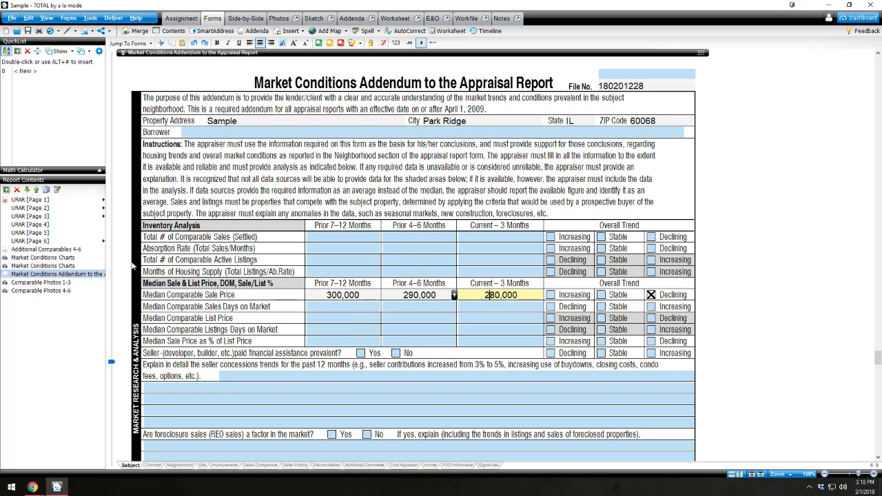
- Look through the chart image placeholders on the Market Conditions Charts pages of the report
left_click(40, 258)
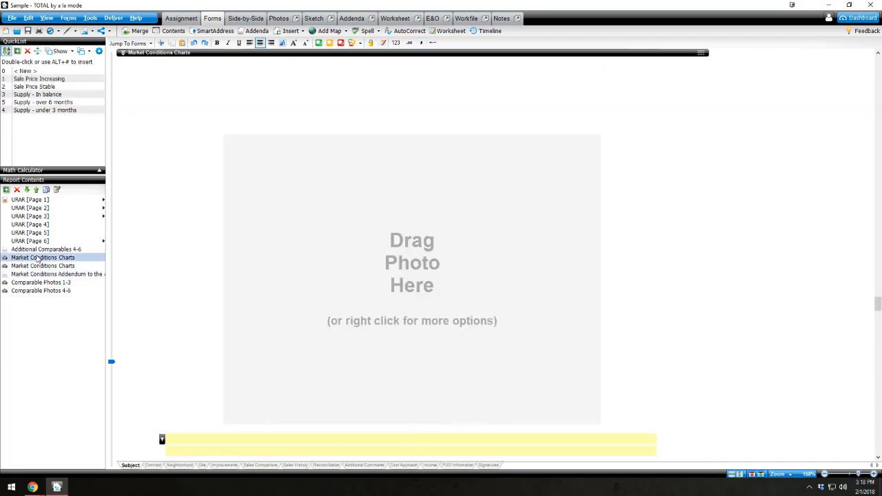
left_click(372, 295)
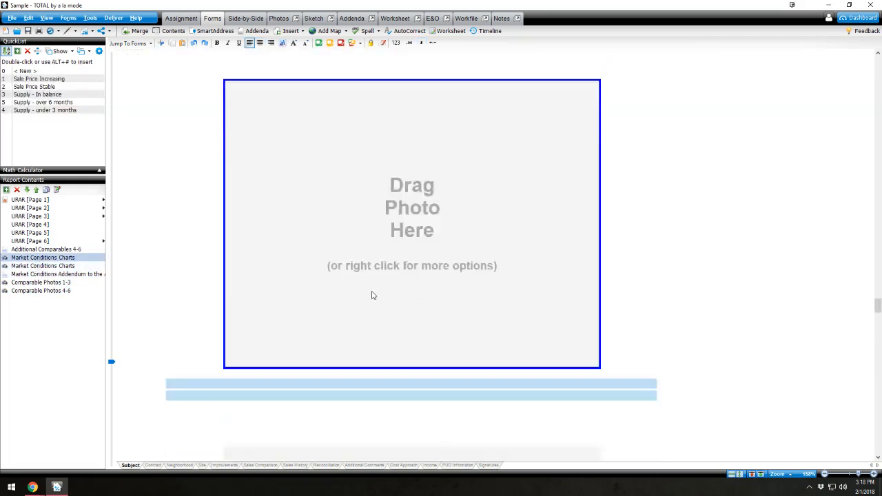
scroll(372, 294, "down", 2)
left_click(370, 296)
scroll(388, 316, "down", 3)
left_click(365, 355)
scroll(381, 361, "down", 2)
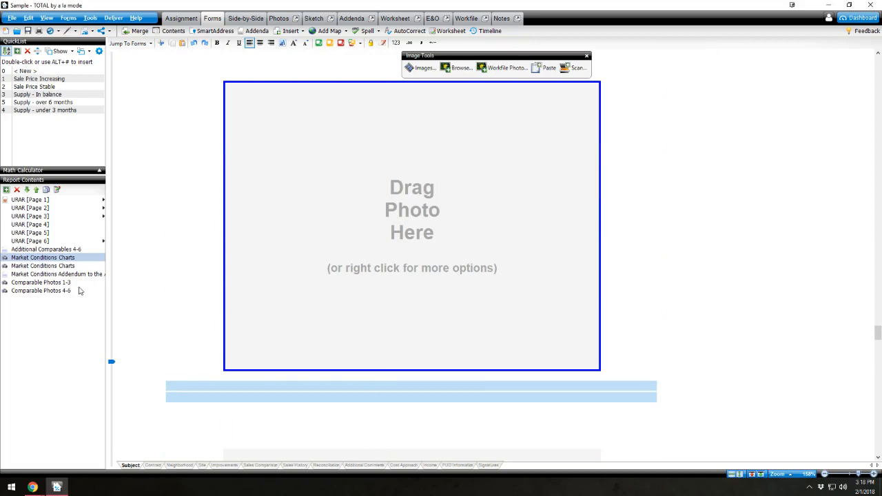
- Return to URAR Page 2 with the comparable sales grid, and minimize the open windows down to the desktop
left_click(30, 208)
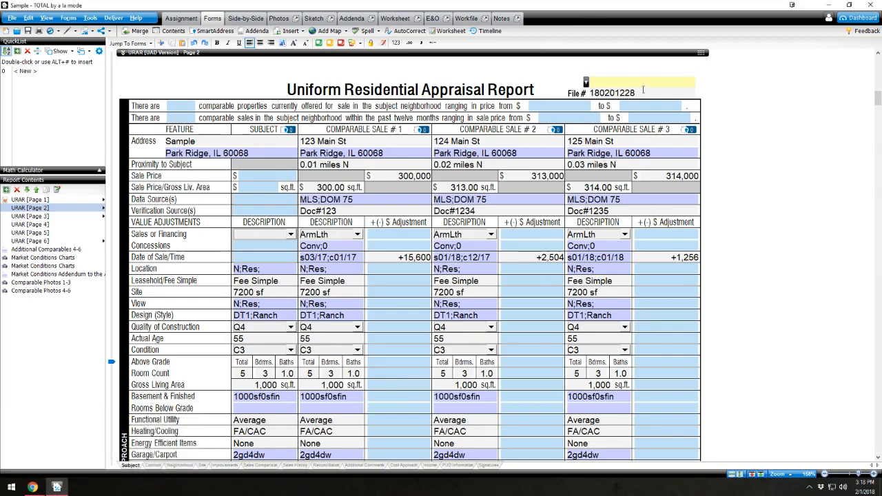
left_click(829, 6)
left_click(829, 6)
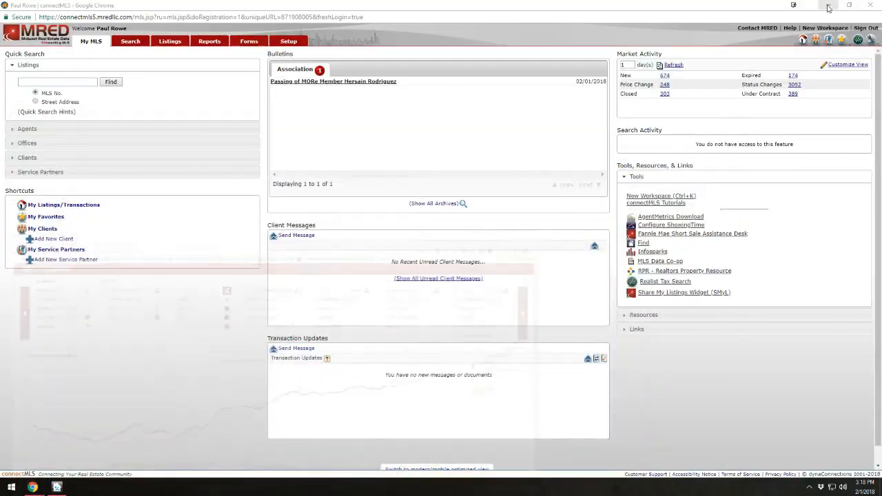
left_click(829, 6)
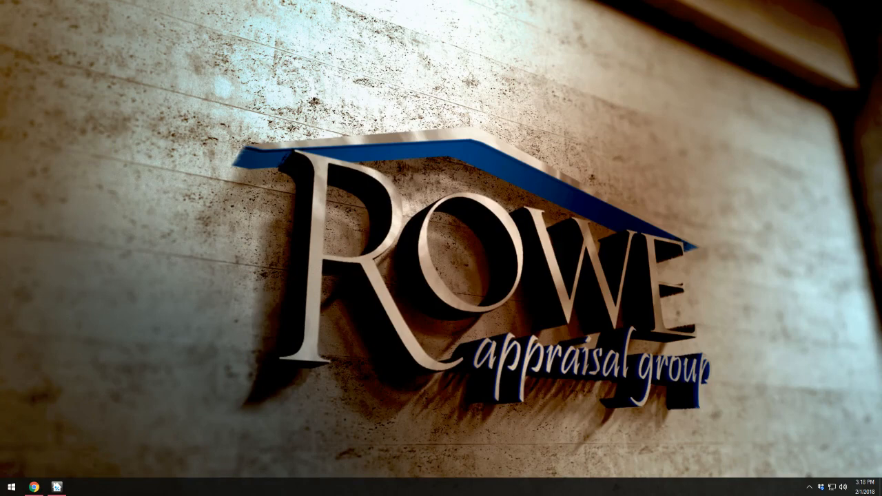
- Switch to InfoSparks in Chrome and clear the seller type comparison and the Resale filter from the Closed Sales chart
left_click(33, 486)
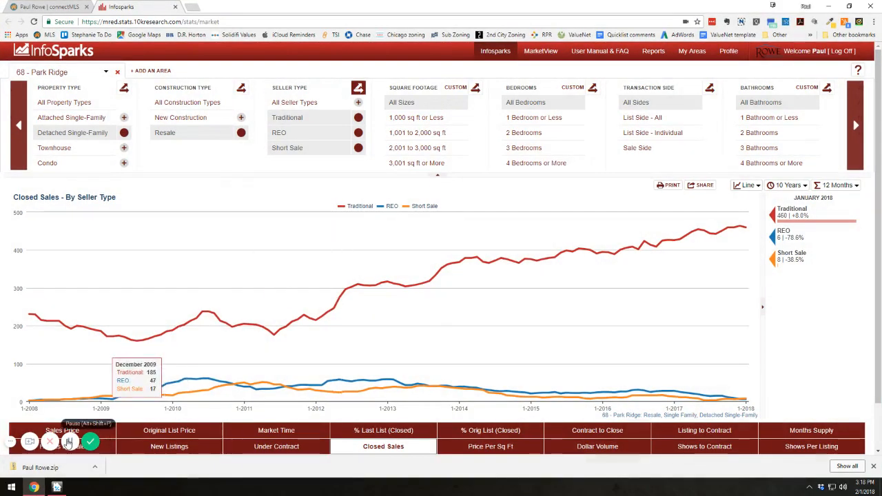
left_click(294, 102)
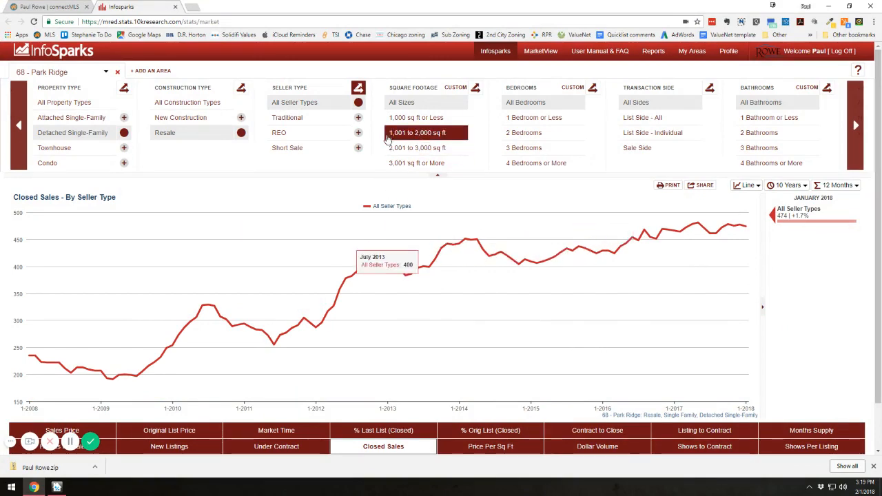
left_click(359, 103)
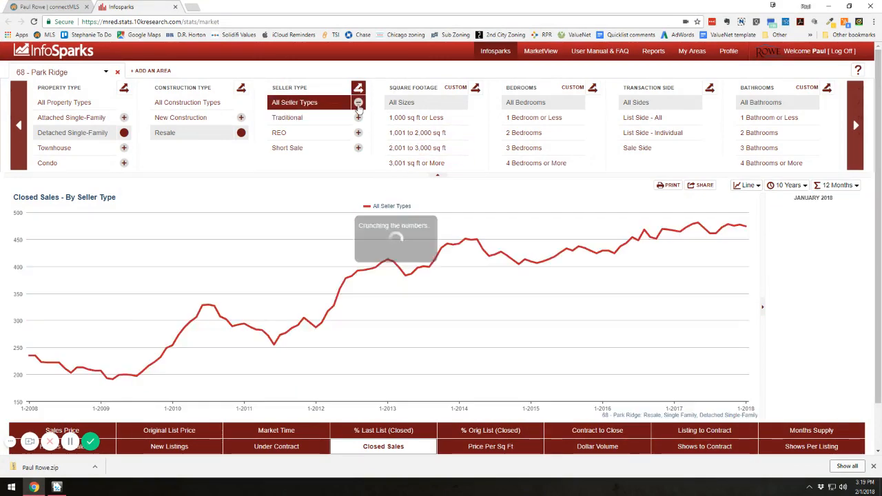
left_click(242, 134)
left_click(358, 102)
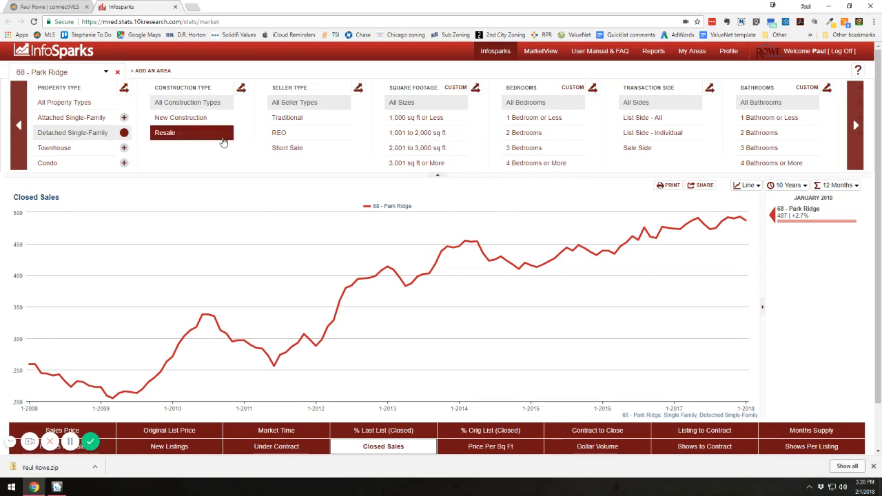
- Filter the Park Ridge data to Traditional sellers and Resale construction, and chart the median sales price
left_click(274, 119)
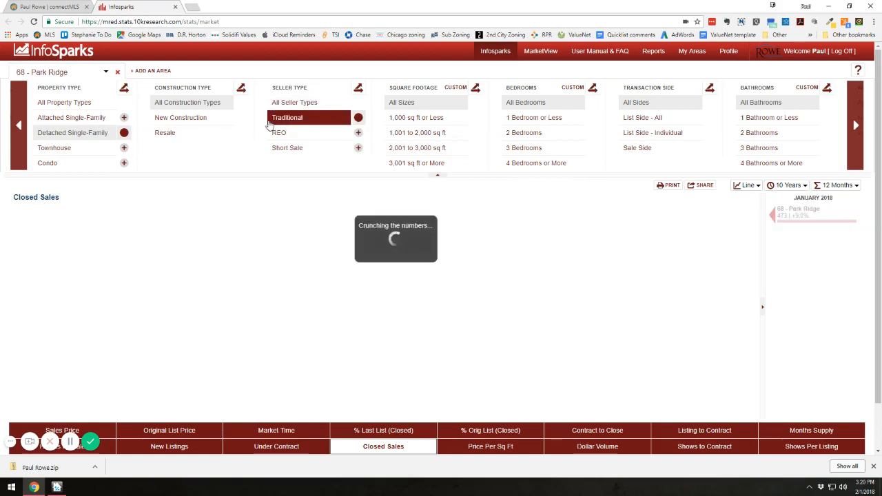
left_click(165, 135)
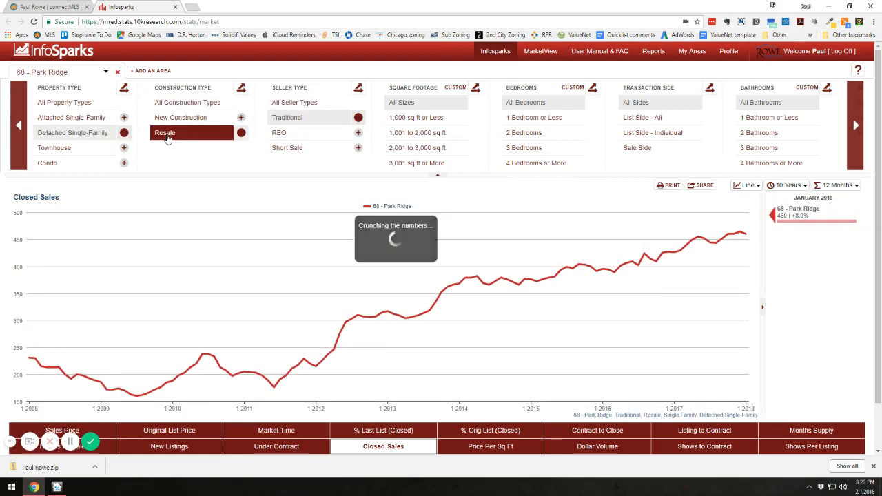
left_click(109, 431)
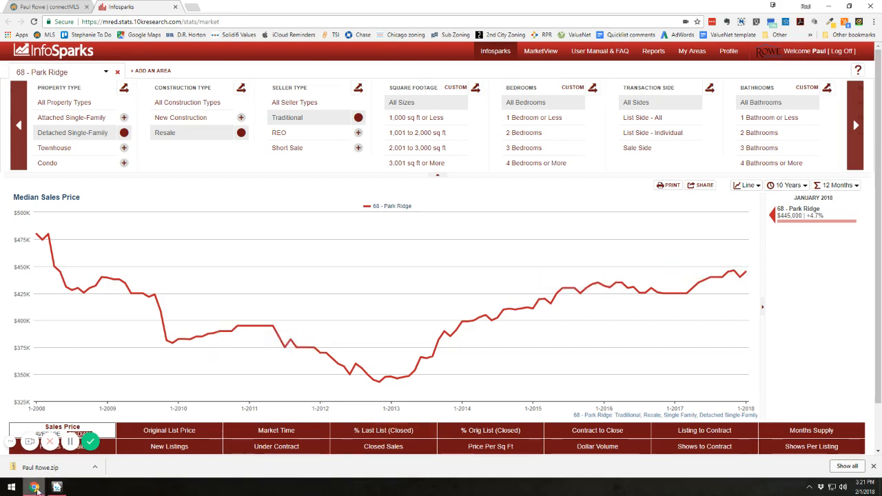
- In the Appraisers Helping Chicago Area Real Estate Agents Facebook group, open the "A Tale of Two Markets" article and review its months supply charts
mouse_move(33, 487)
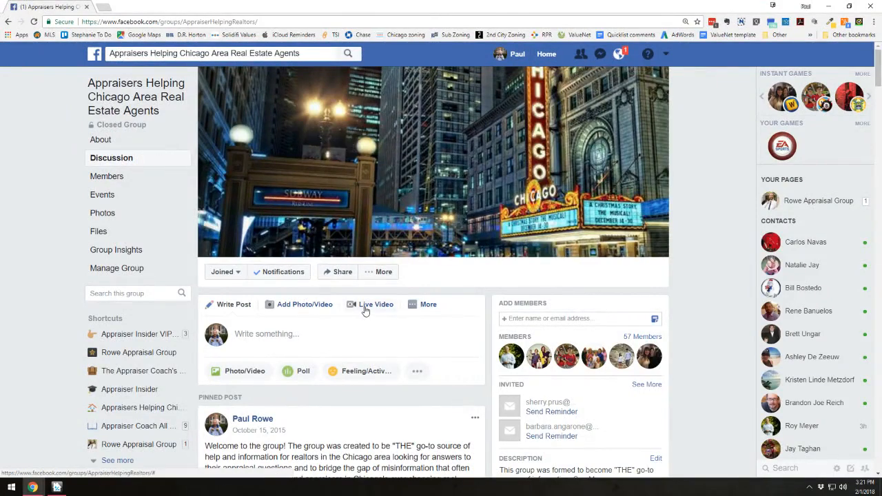
scroll(365, 310, "down", 6)
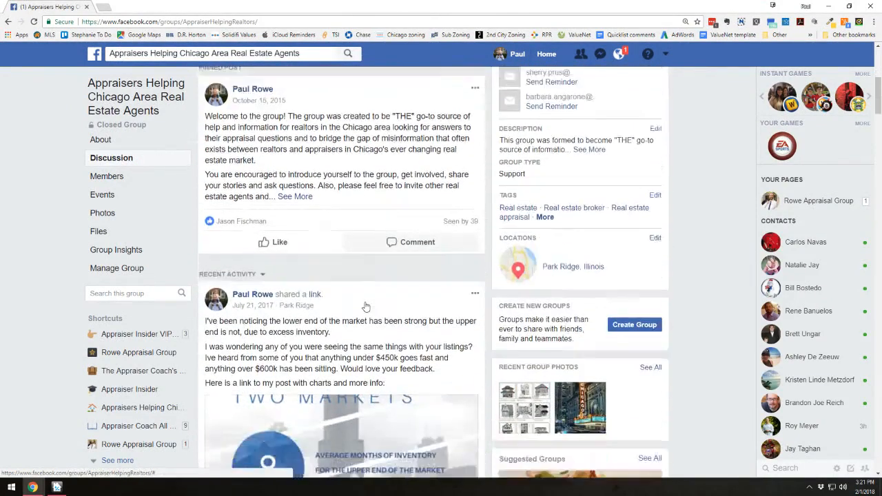
left_click(365, 305)
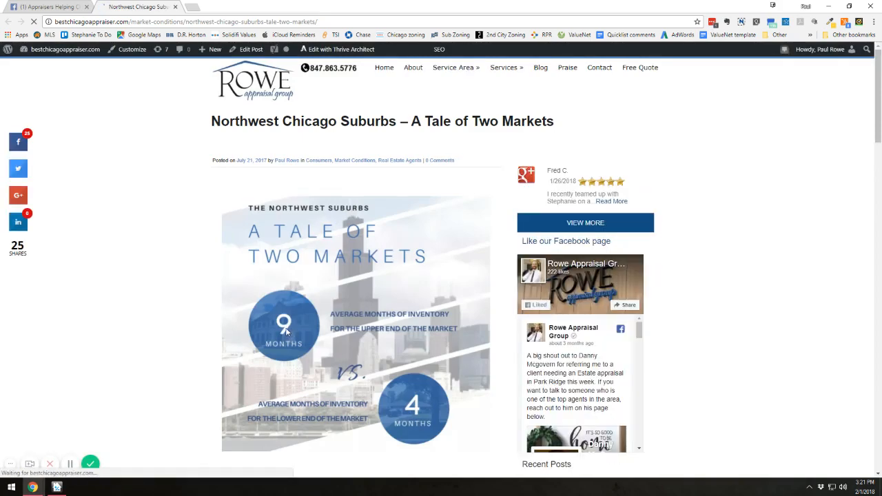
scroll(286, 331, "down", 5)
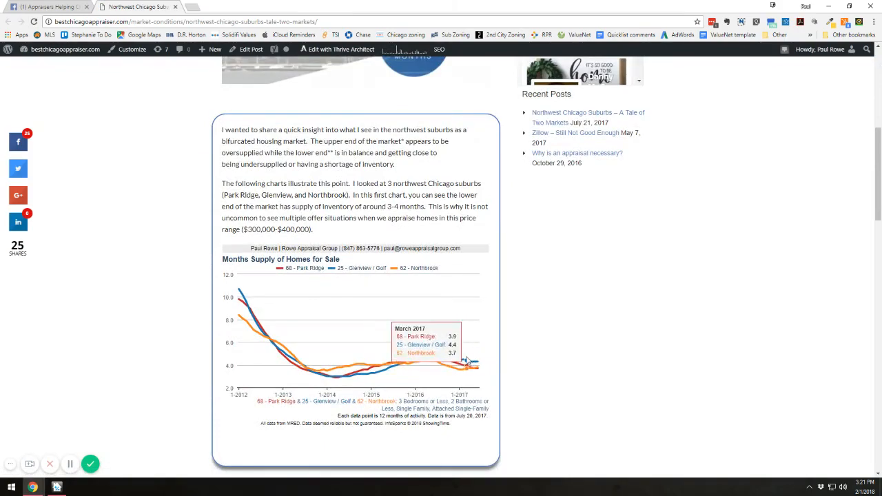
scroll(472, 369, "down", 3)
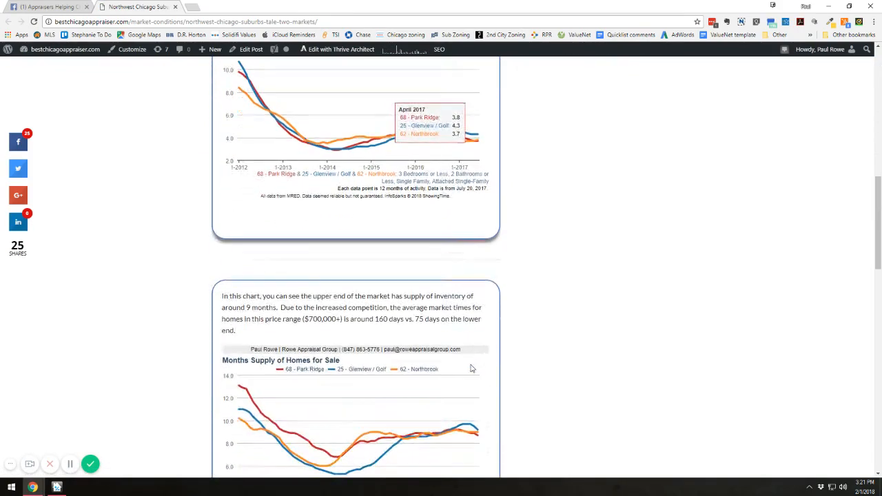
scroll(378, 422, "down", 3)
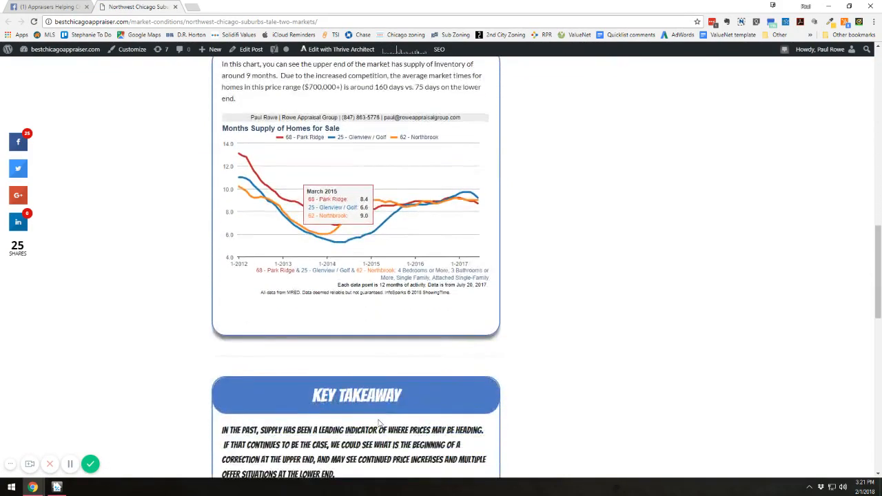
scroll(378, 422, "down", 4)
scroll(379, 419, "up", 4)
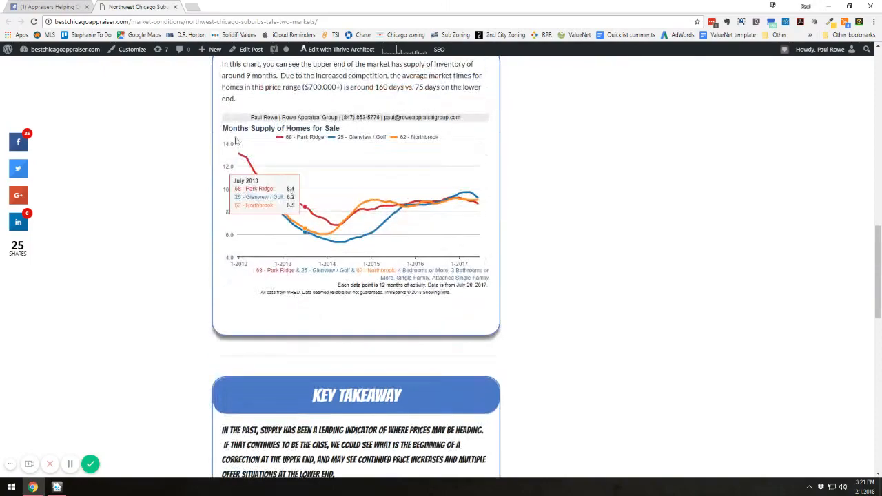
- Return to the Facebook group and look through the older shared posts on renting versus buying and multiple offers
left_click(53, 7)
scroll(360, 284, "down", 10)
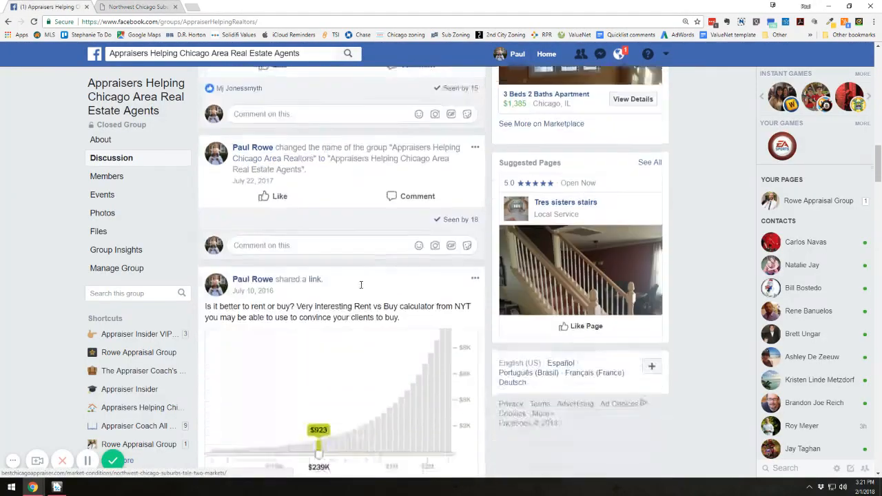
scroll(360, 285, "down", 3)
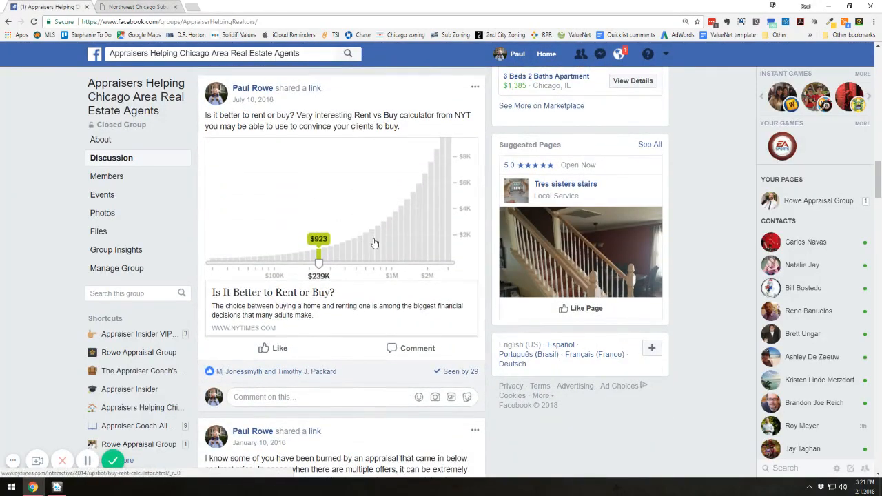
scroll(375, 244, "down", 5)
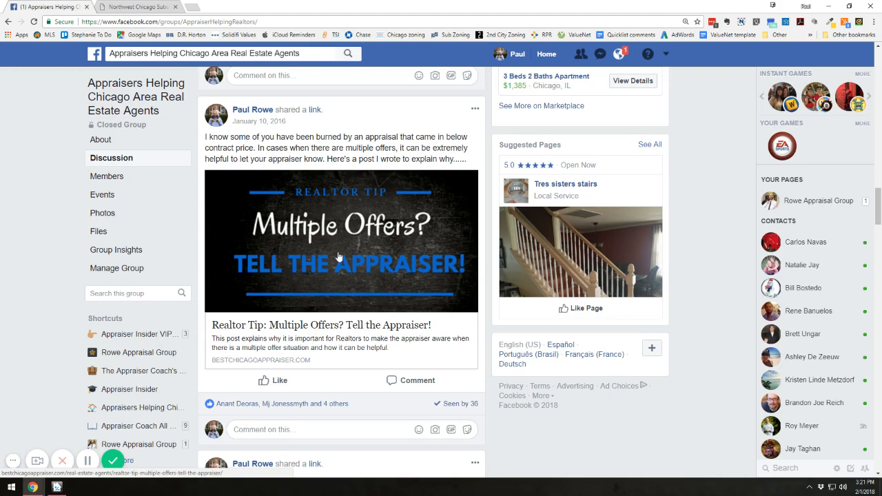
scroll(339, 256, "up", 5)
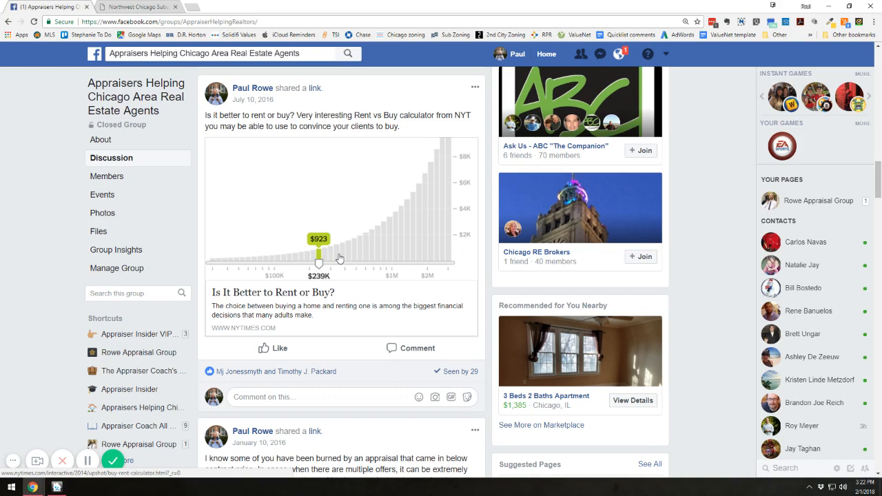
scroll(356, 241, "up", 1)
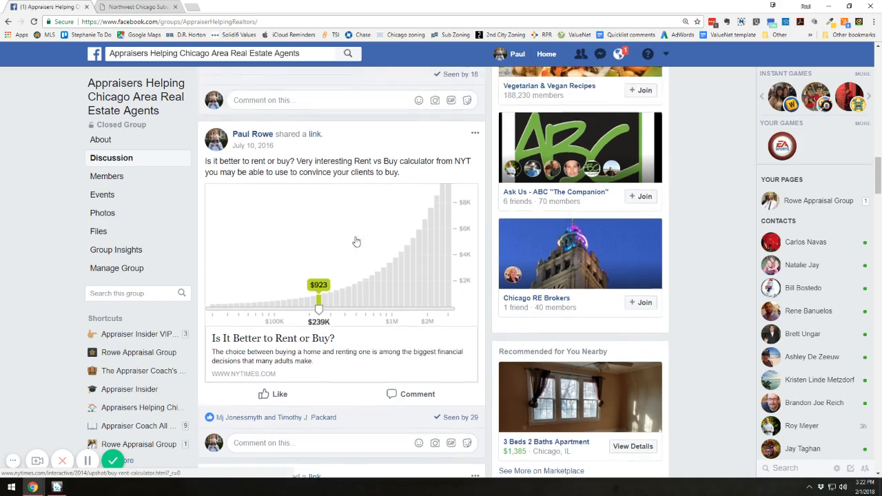